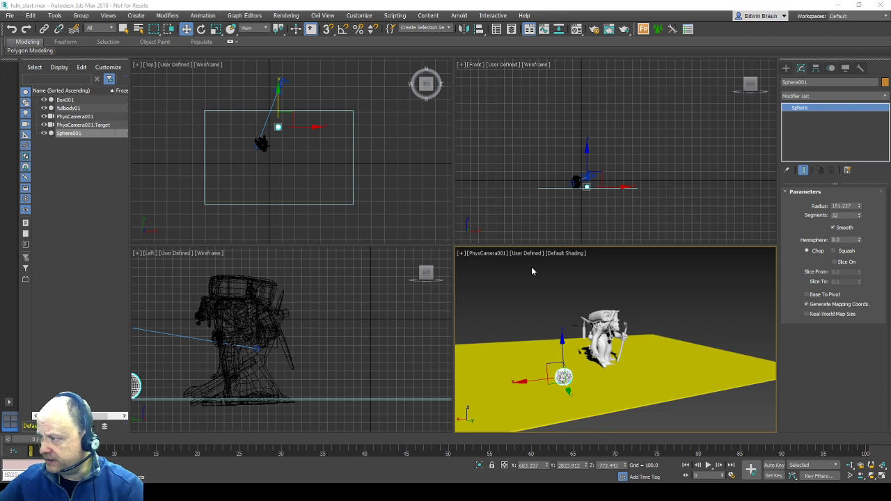
Raise the fullbody01 figure vertically in the Left view so its feet rest on top of the floor box
scroll(274, 140, "up", 3)
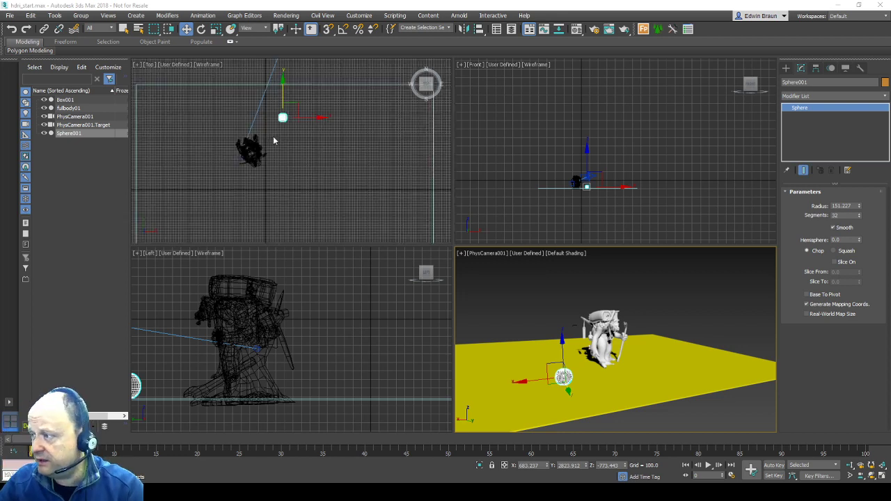
scroll(290, 141, "down", 5)
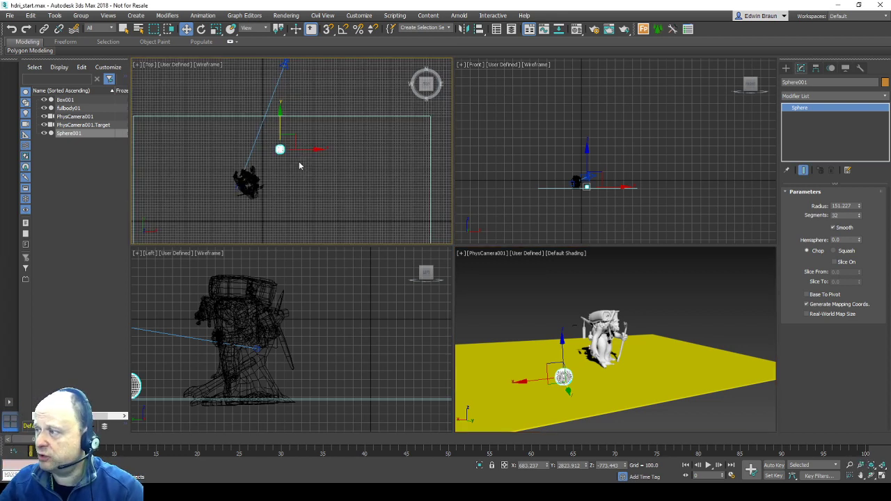
left_click(241, 154)
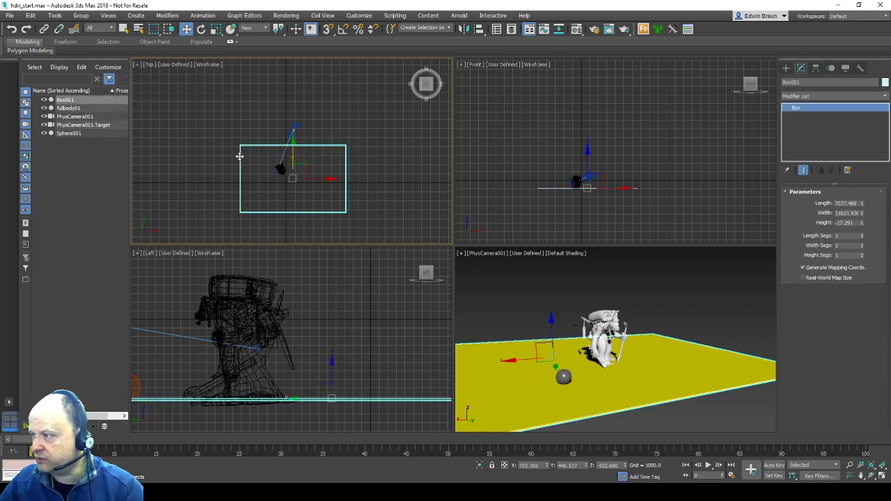
middle_click_drag(228, 354, 343, 302)
scroll(343, 302, "down", 4)
scroll(285, 345, "up", 7)
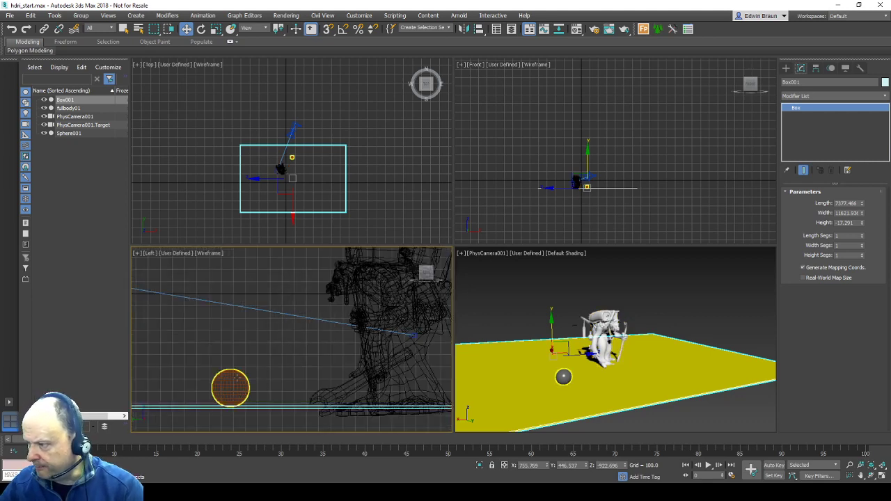
middle_click_drag(380, 356, 315, 356)
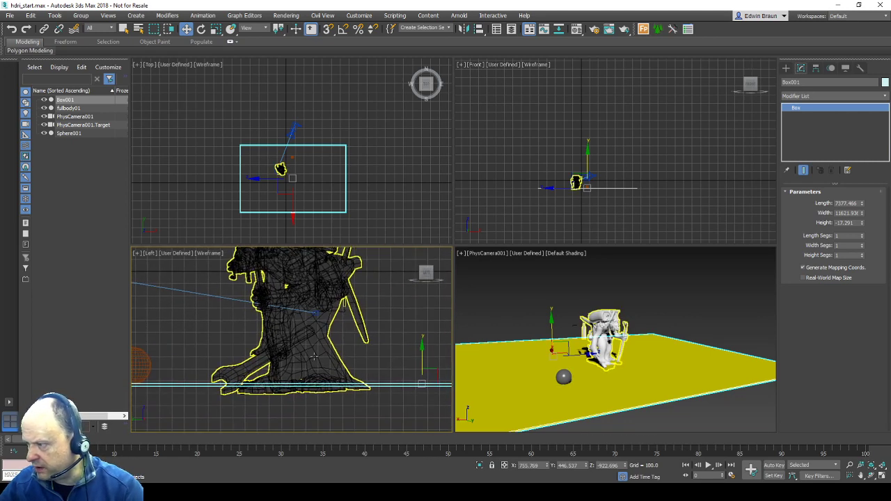
left_click(307, 333)
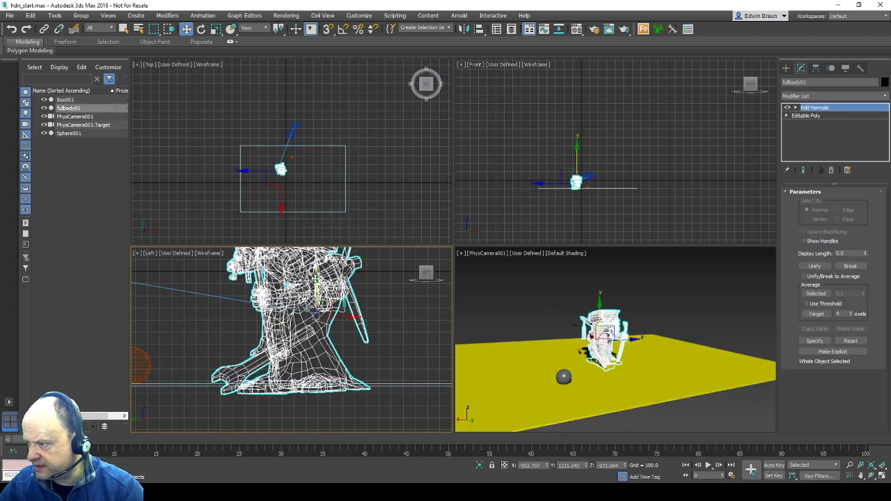
left_click_drag(314, 280, 319, 268)
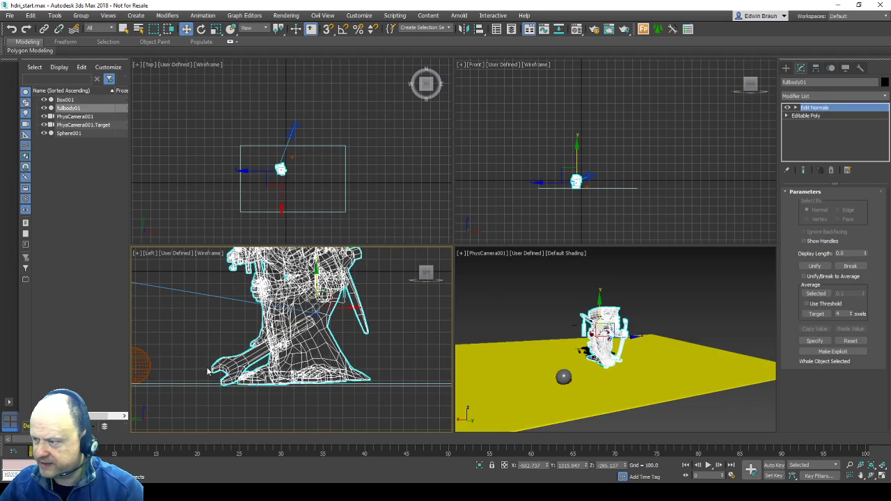
scroll(217, 354, "down", 2)
middle_click_drag(213, 362, 254, 393)
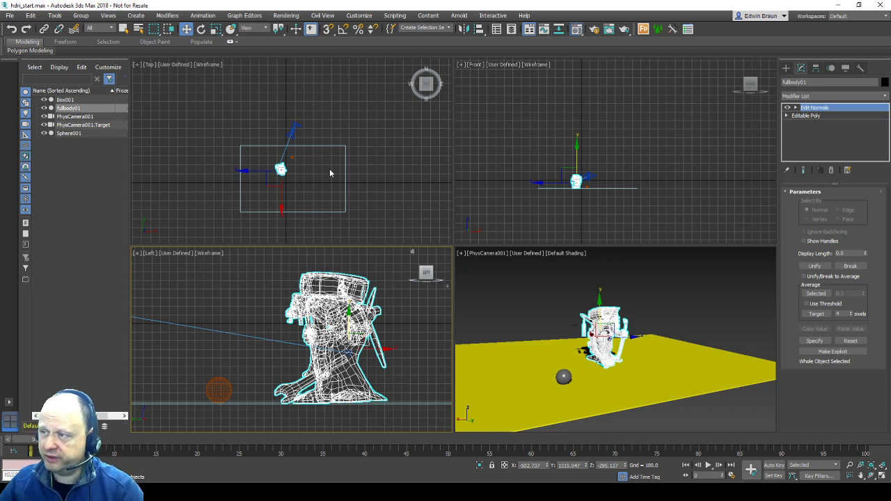
Open the Material Editor, set its sample slots to 3 X 2 windows and bring the scene's materials into view
key("m")
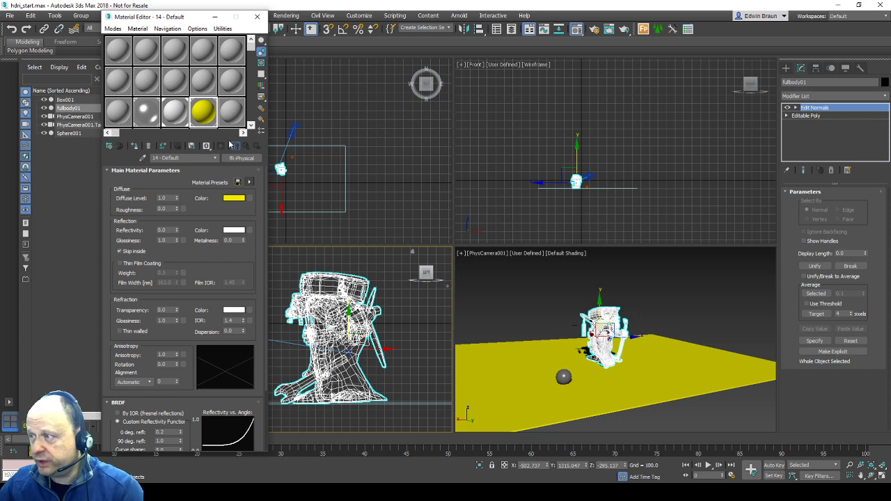
left_click(153, 81)
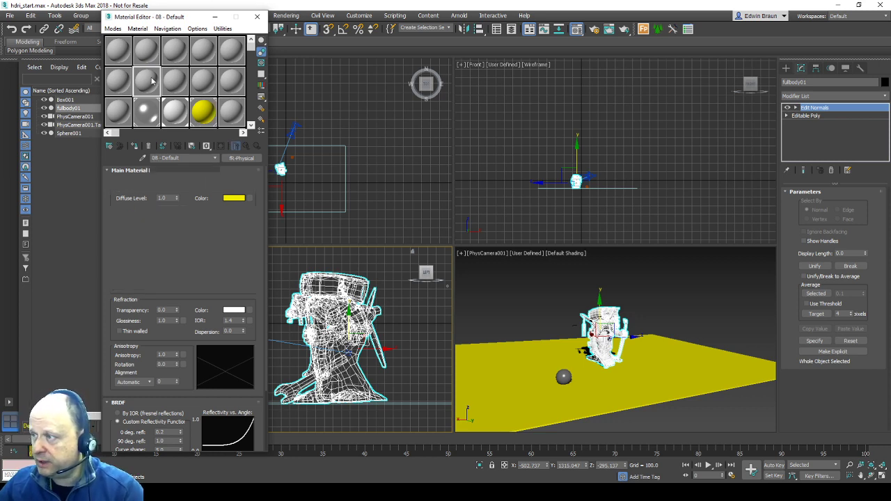
right_click(146, 81)
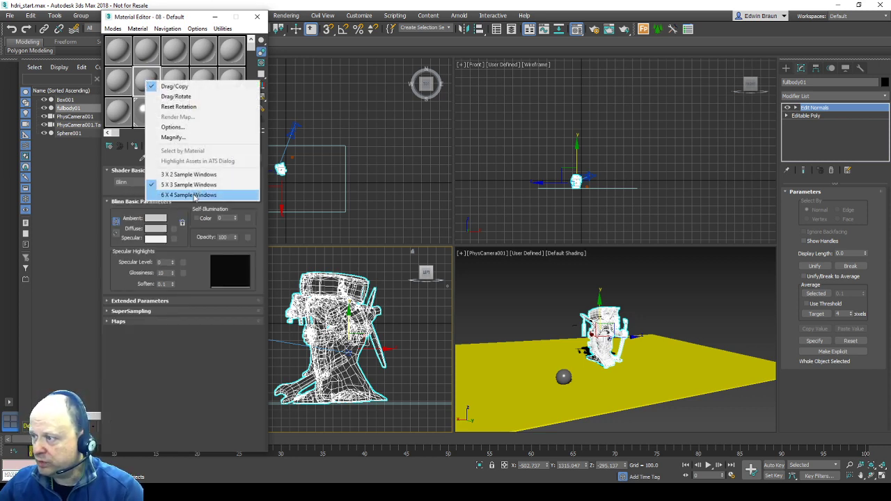
left_click(202, 175)
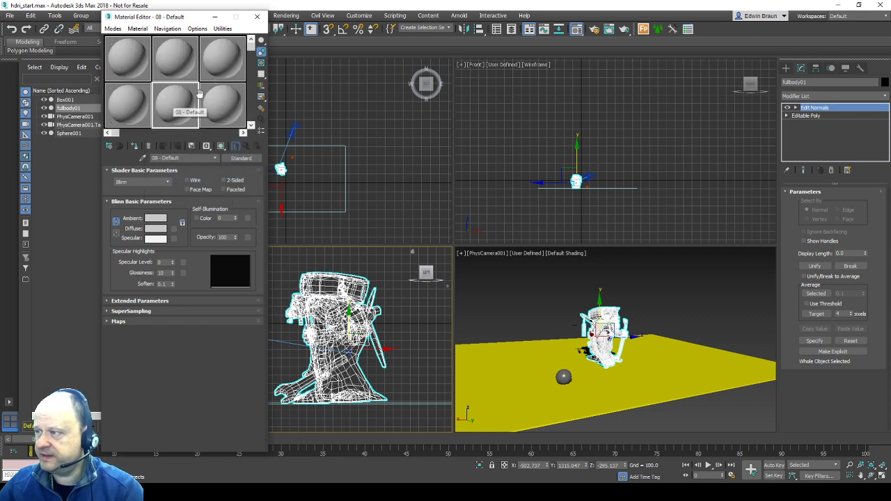
scroll(199, 93, "down", 2)
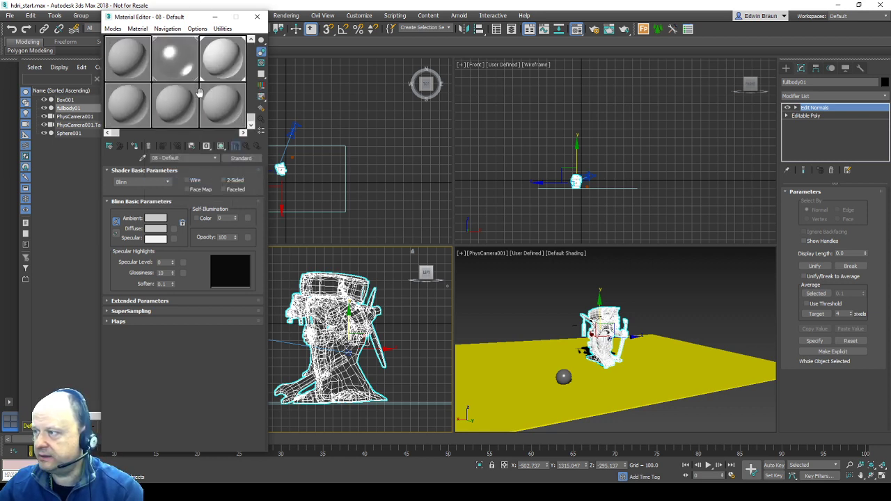
left_click_drag(199, 93, 150, 92)
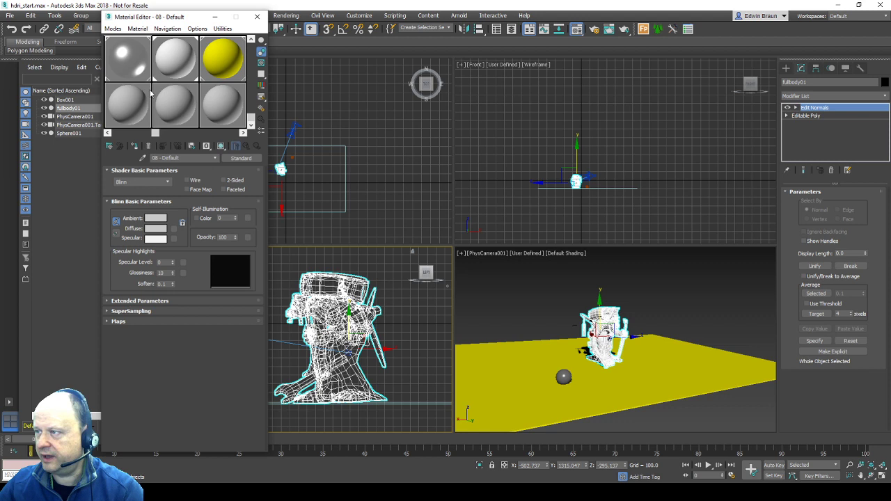
Inspect the settings of the glossy, white and yellow materials and close the Material Editor
left_click(119, 54)
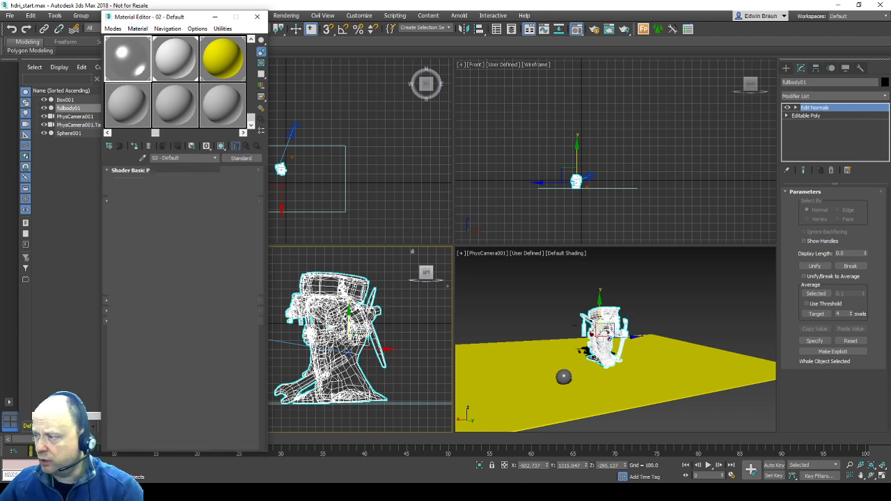
left_click(172, 59)
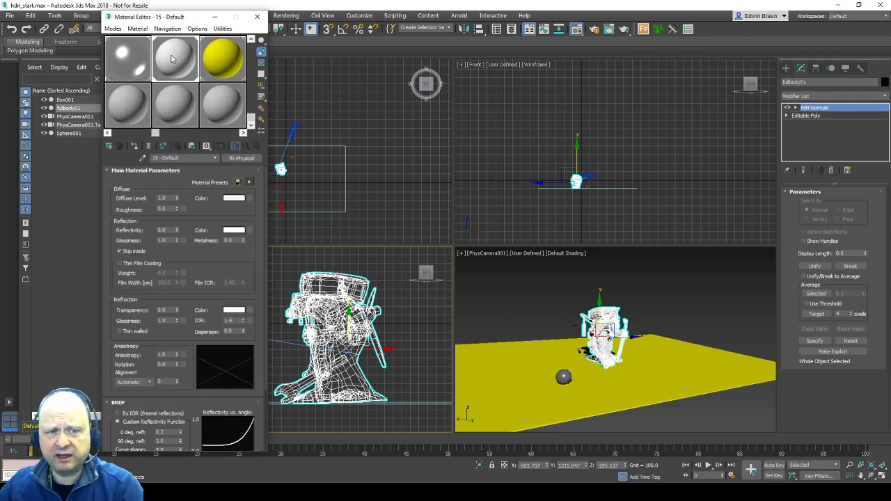
left_click(223, 52)
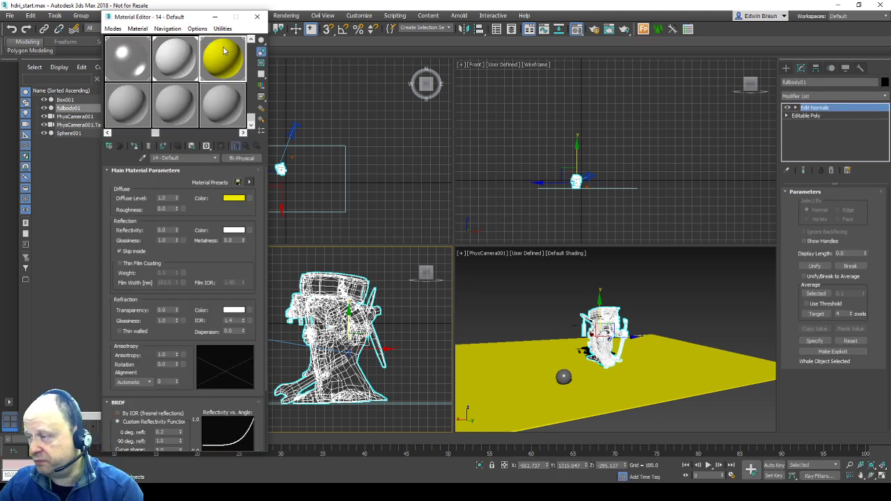
left_click(257, 16)
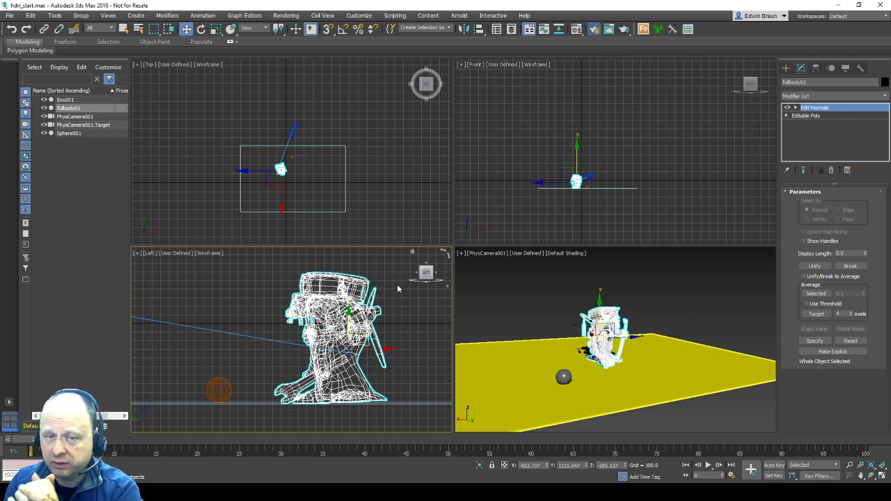
Open the finalRender render setup, make PhysCamera001 the view to render and bring up the GPU device settings
key("F10")
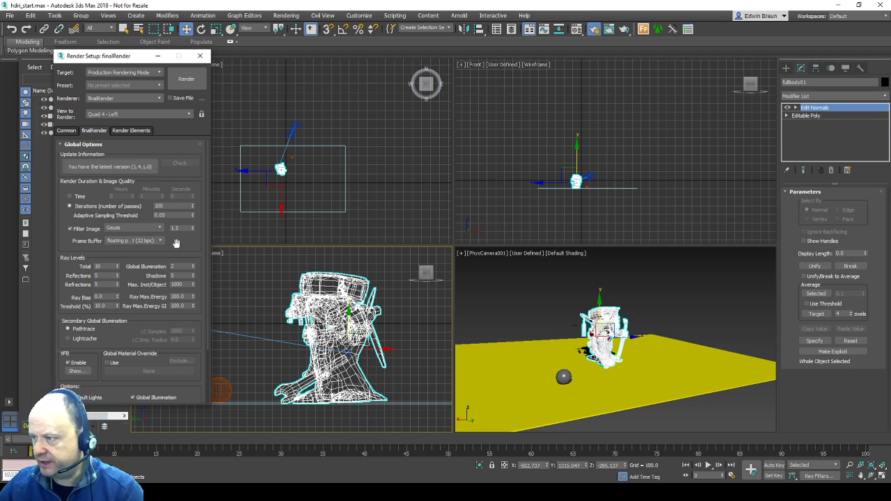
left_click_drag(180, 243, 178, 223)
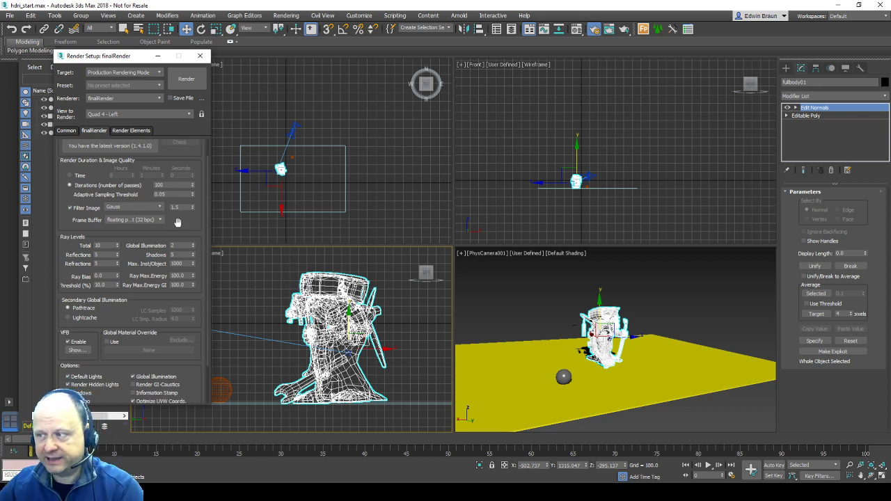
left_click_drag(177, 222, 180, 175)
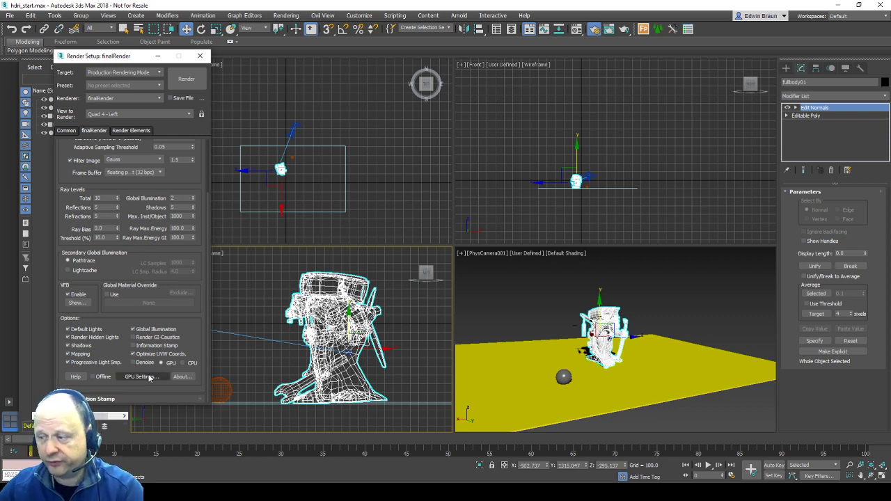
left_click(587, 318)
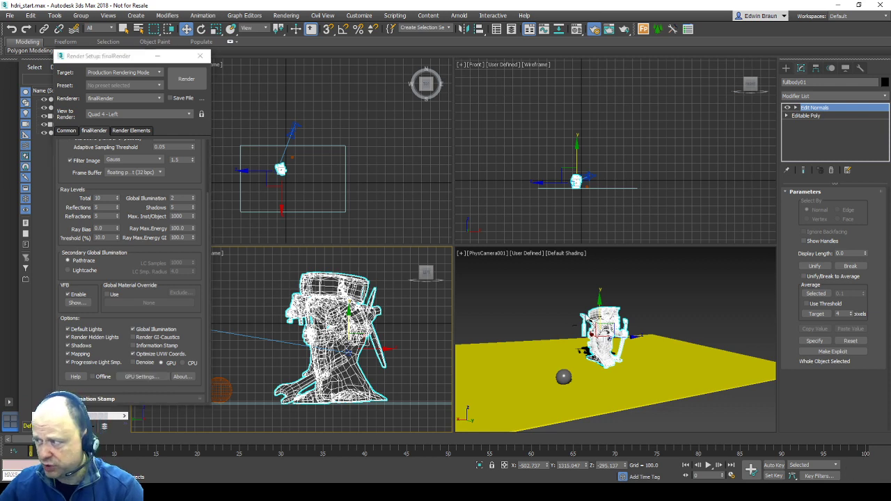
left_click(147, 385)
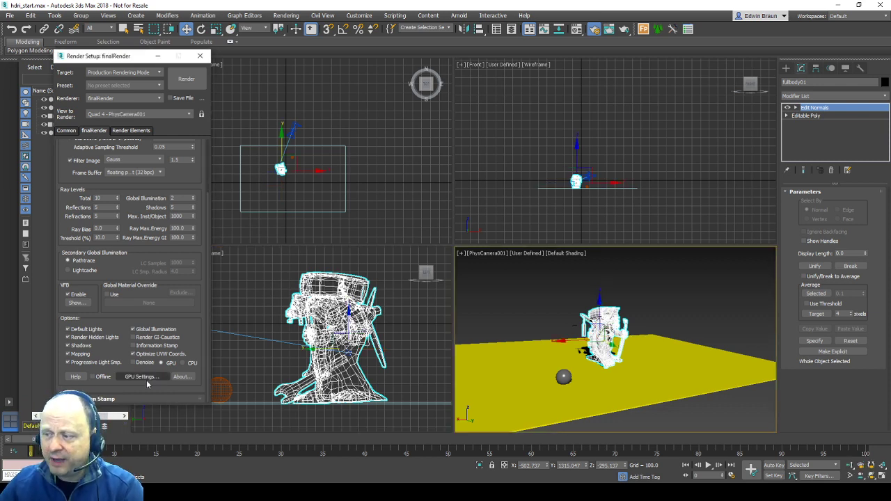
left_click(147, 380)
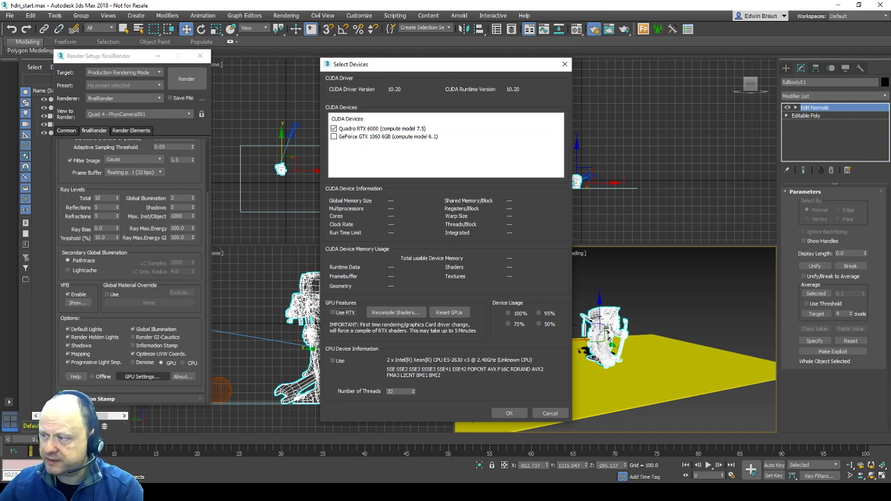
Try the Use RTX option in the device settings and turn it back off
left_click(335, 314)
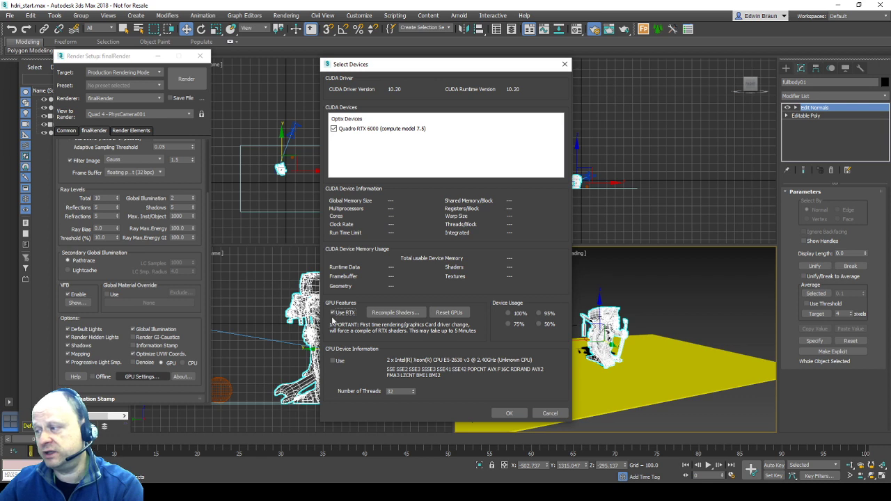
left_click(335, 315)
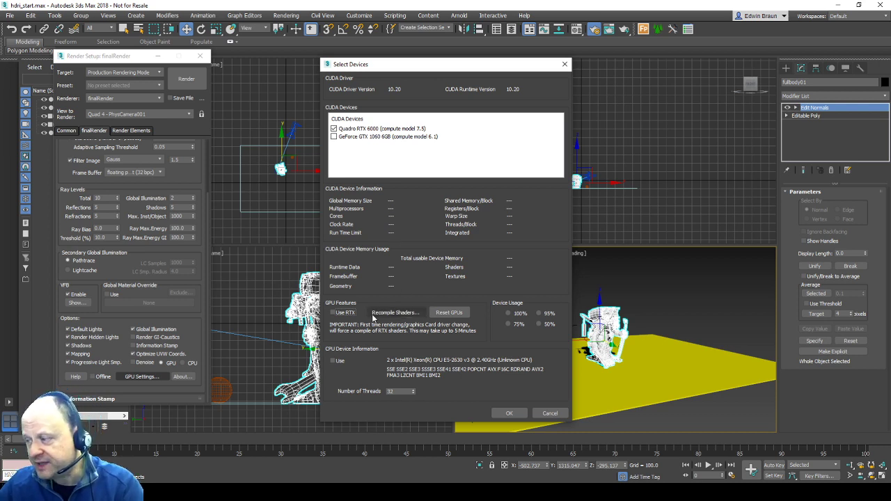
Enable the CPU as the rendering device instead of the GPUs and render the PhysCamera001 view
left_click(334, 361)
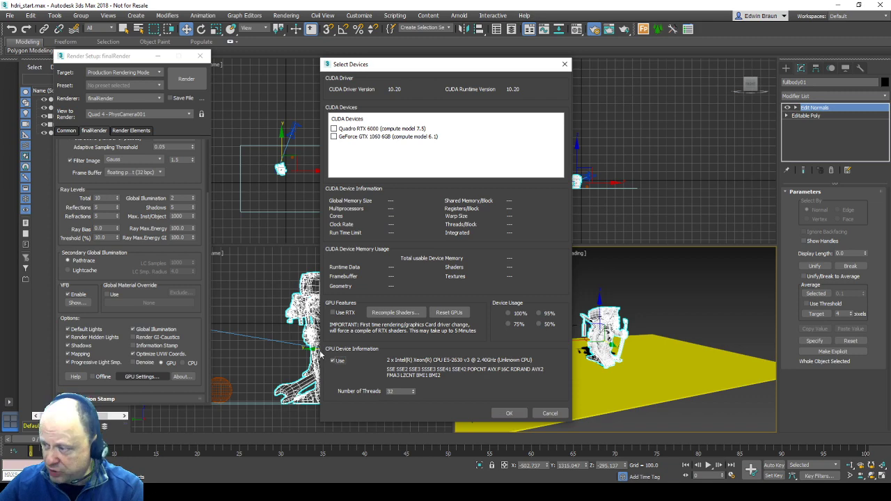
left_click(518, 415)
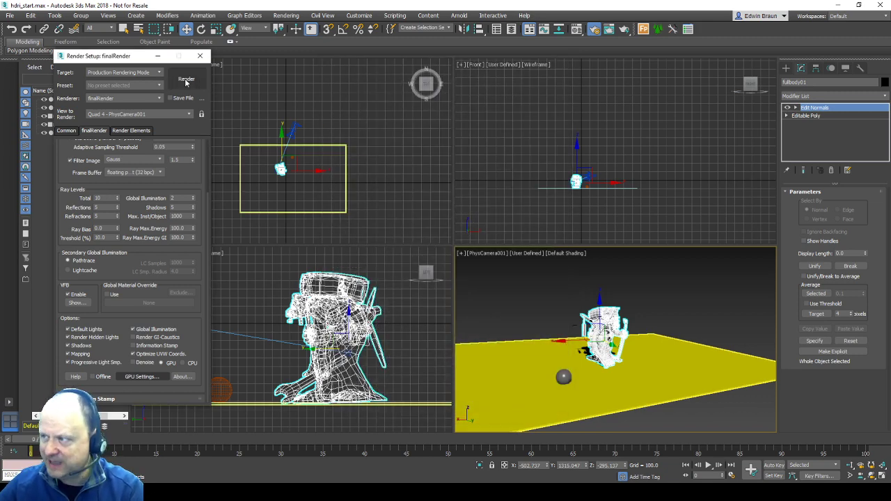
left_click(185, 78)
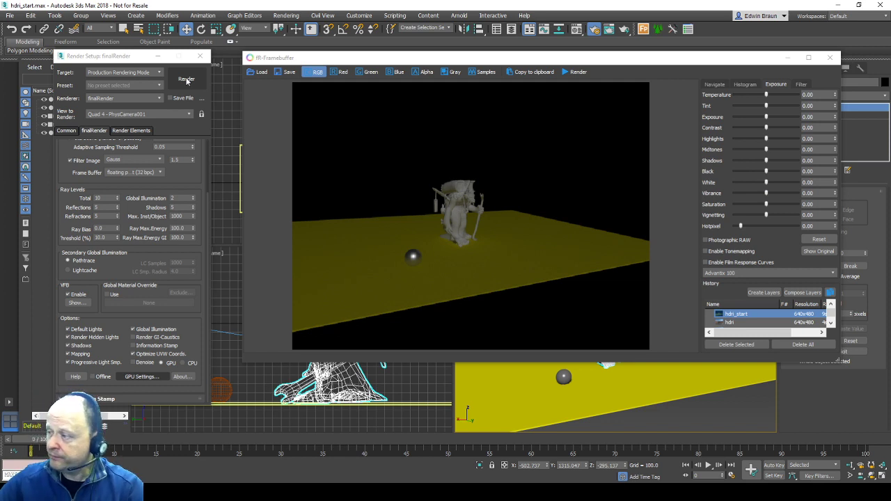
Switch the rendering device from the CPU to the Quadro RTX 6000 and render the camera view again
left_click(148, 380)
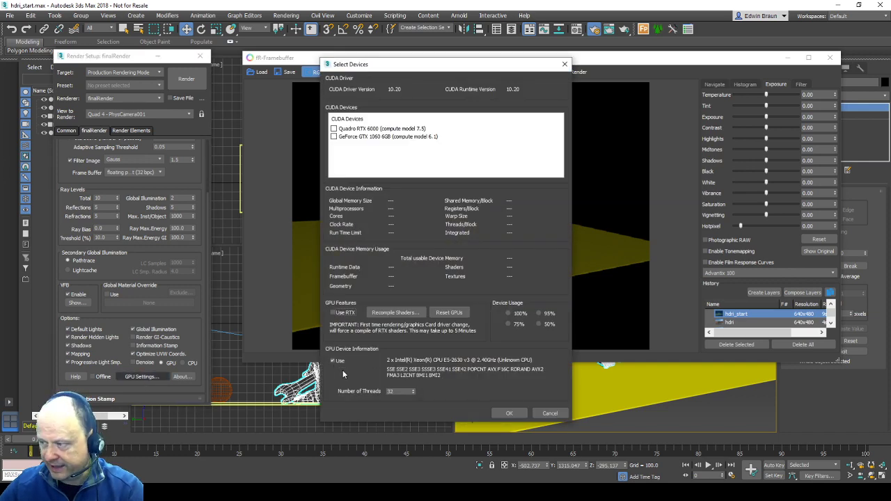
left_click(340, 362)
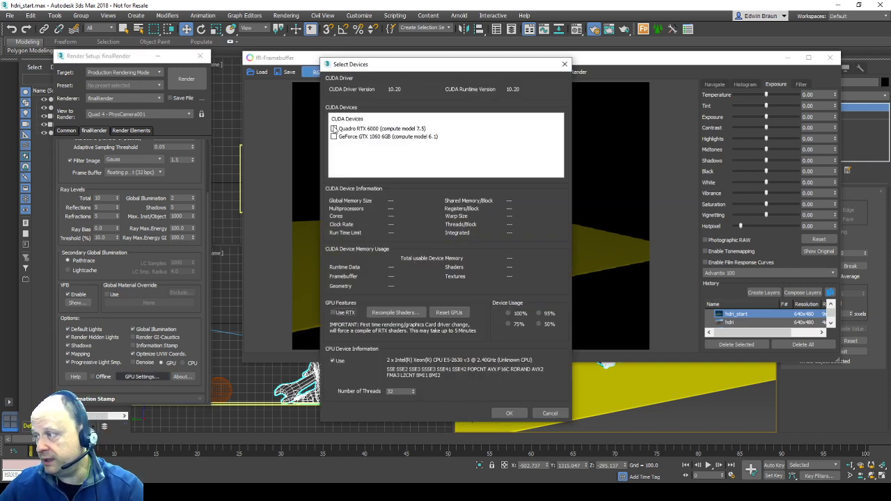
left_click(335, 130)
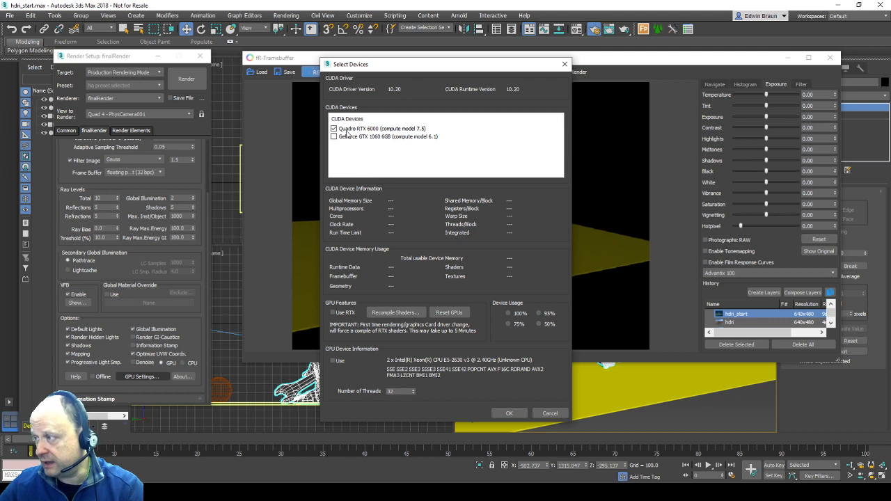
left_click(395, 129)
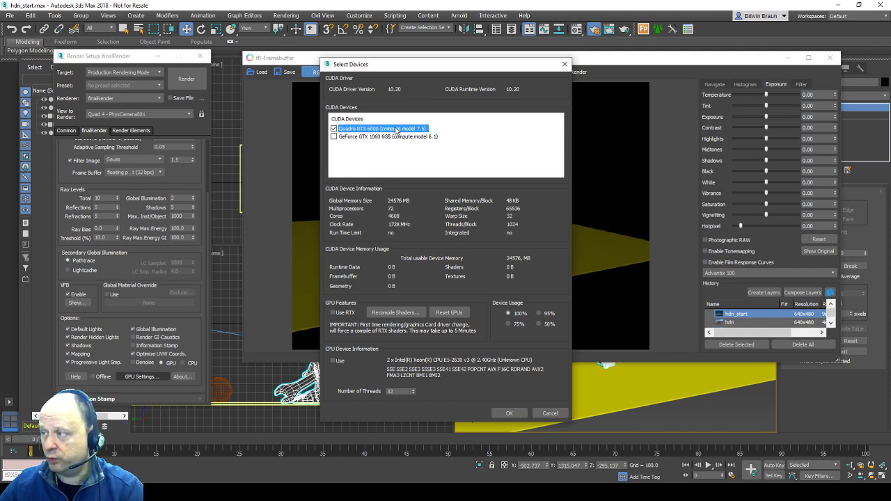
left_click(510, 414)
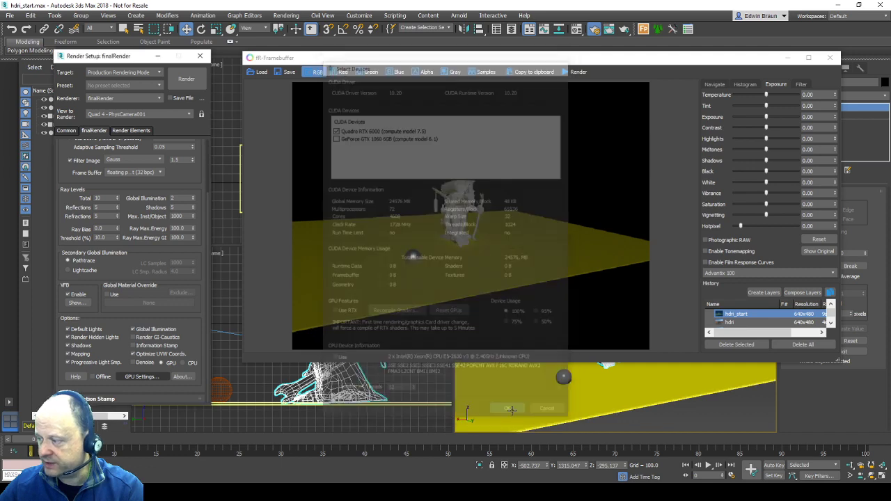
left_click(186, 79)
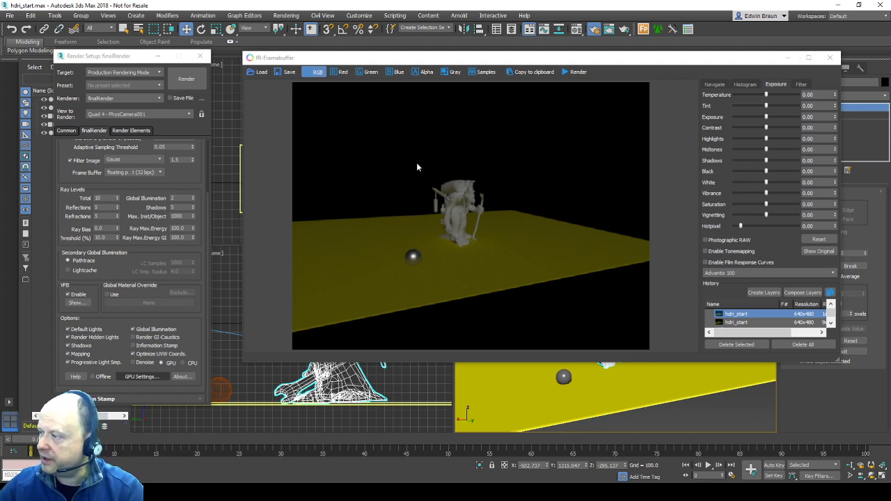
Open the material editor and load Road_to_MonumentValley_Ref.hdr into two empty sample slots, as a diffuse colour map and as a standalone bitmap
left_click(830, 57)
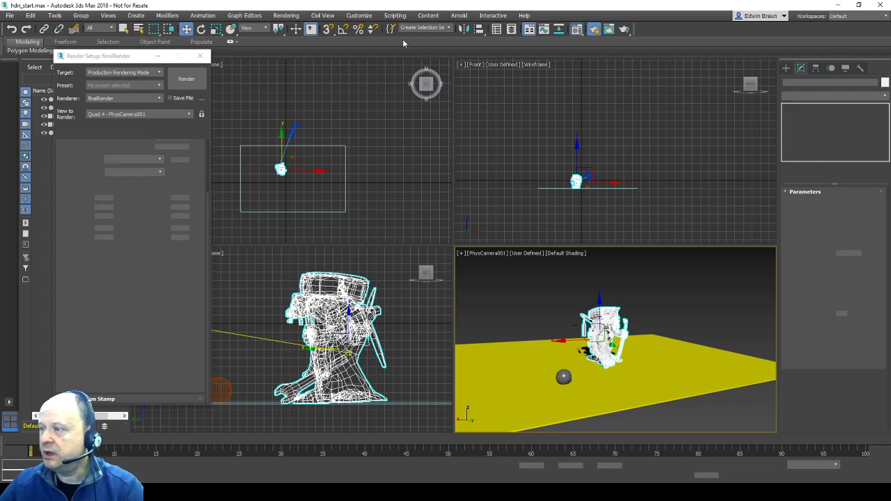
key("m")
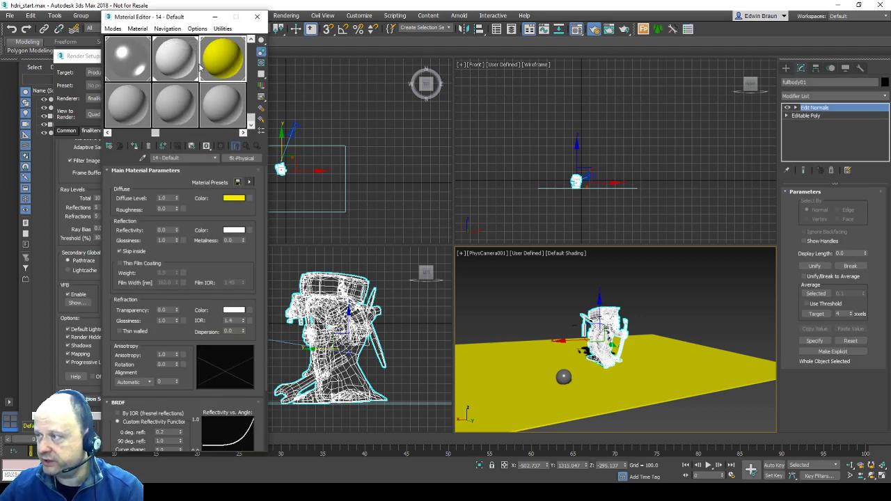
left_click(128, 118)
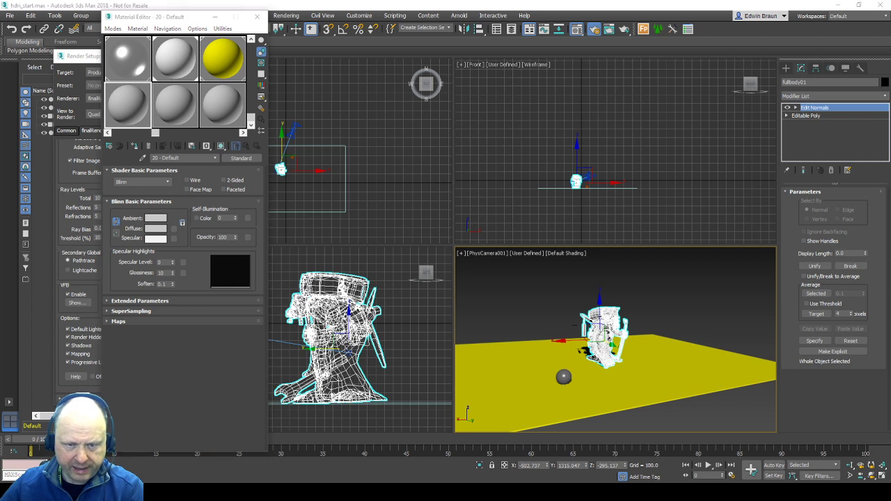
left_click_drag(182, 202, 141, 120)
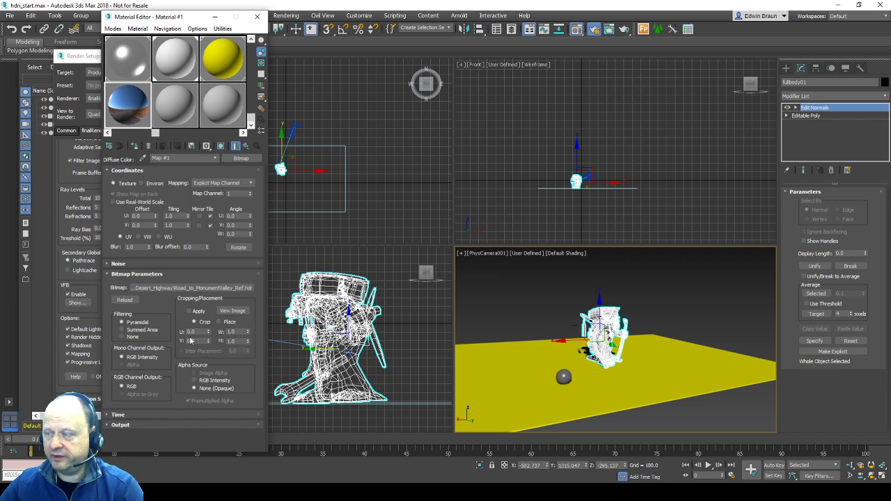
left_click(177, 105)
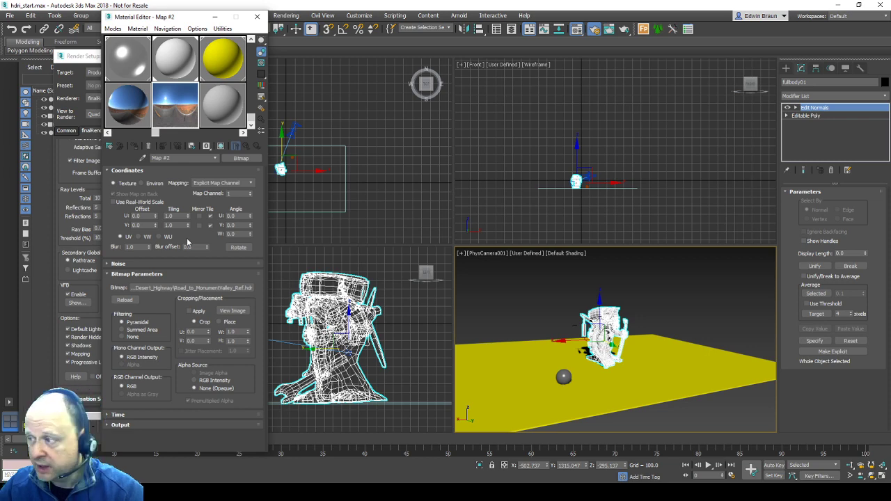
Reselect Road_to_MonumentValley_Ref.hdr for the standalone bitmap and accept its HDRI load settings with Real Pixels (32 bpp) storage and automatic gamma
left_click(206, 286)
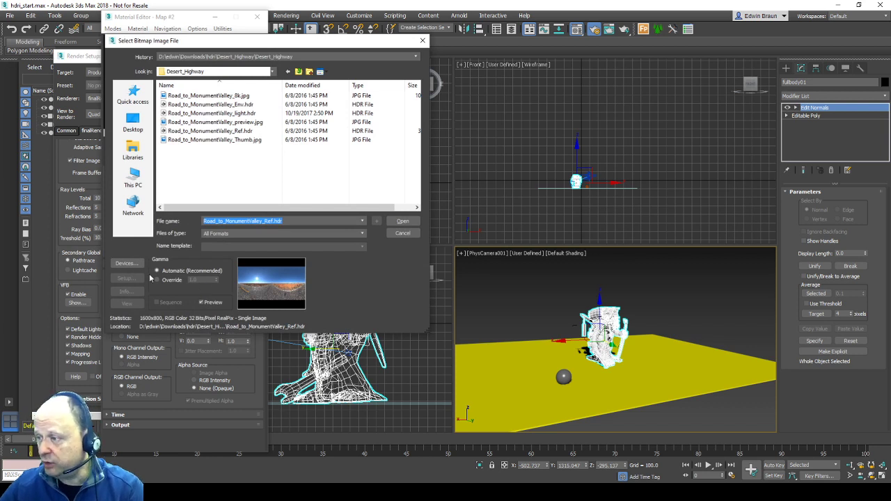
left_click(255, 132)
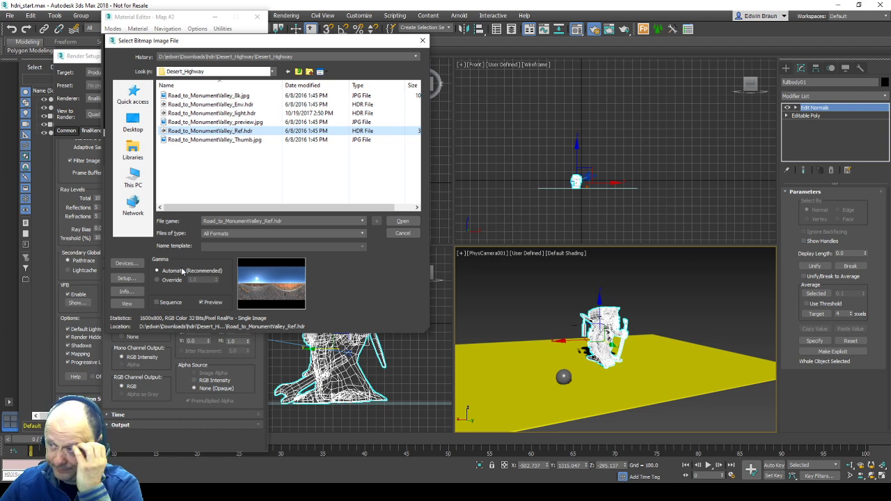
left_click(126, 278)
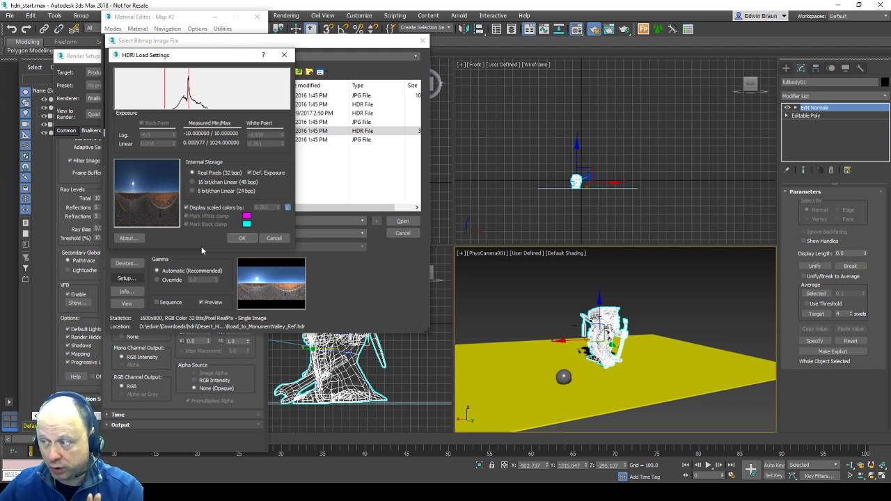
left_click(240, 238)
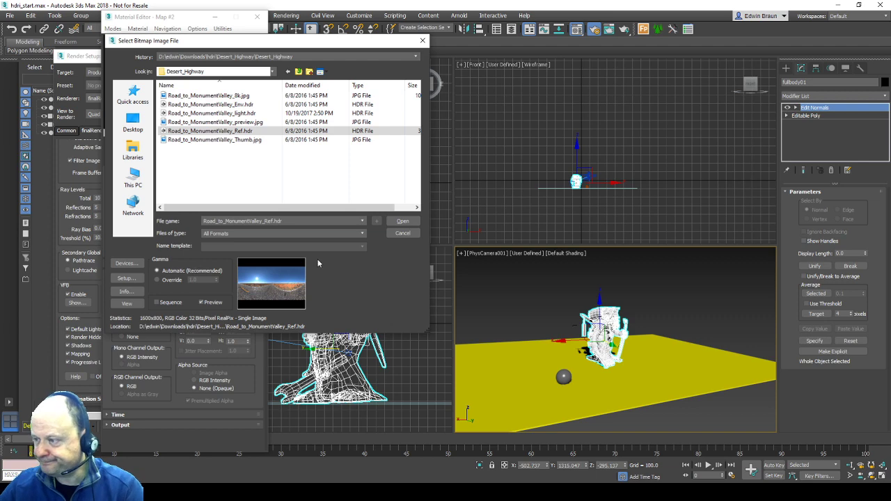
left_click(402, 222)
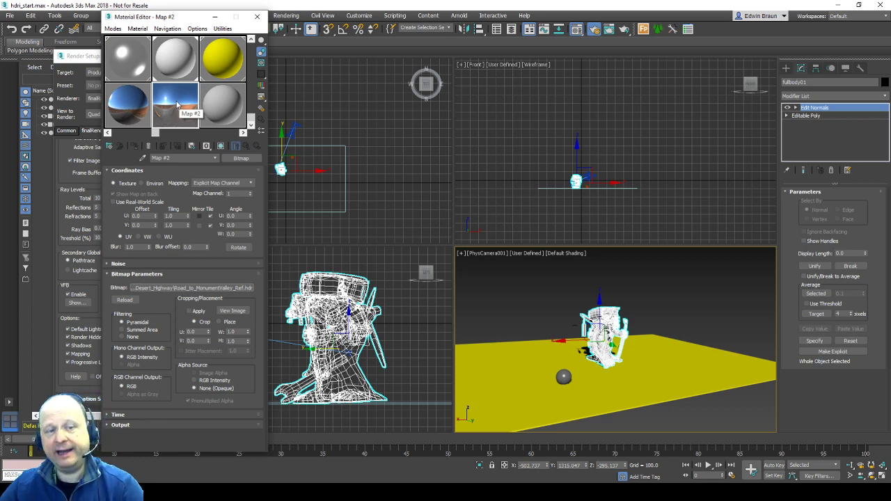
View the standalone HDR bitmap at full size and sample the real pixel values in its blue sky
left_click(233, 310)
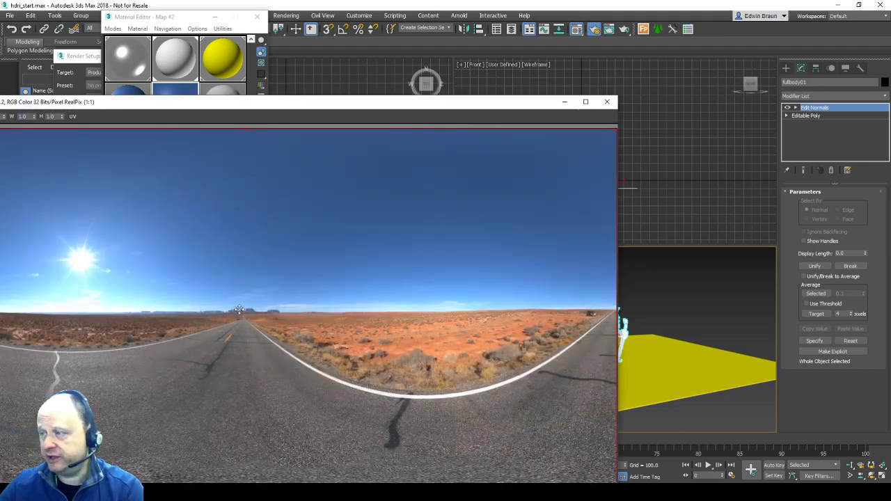
left_click_drag(193, 103, 407, 45)
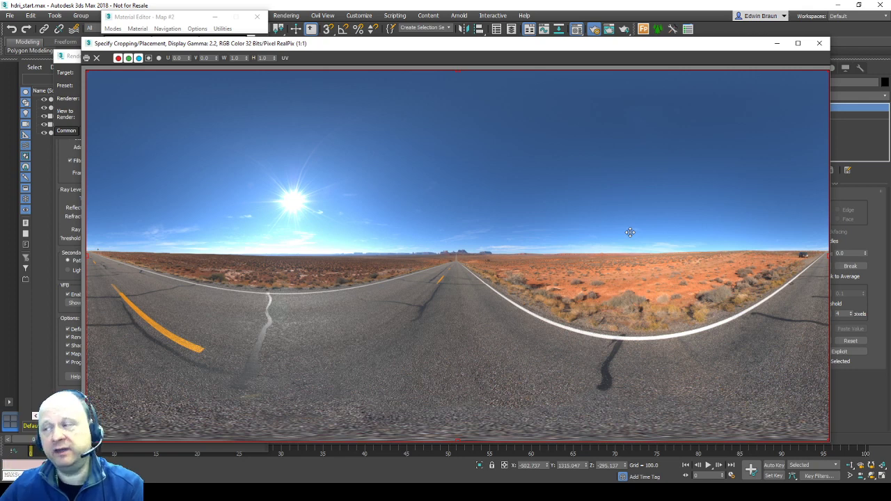
right_click(607, 106)
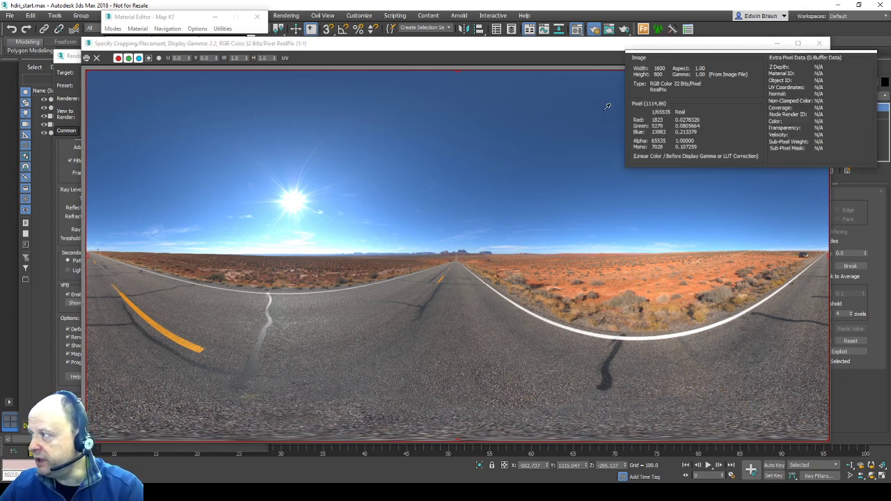
right_click_drag(607, 107, 579, 170)
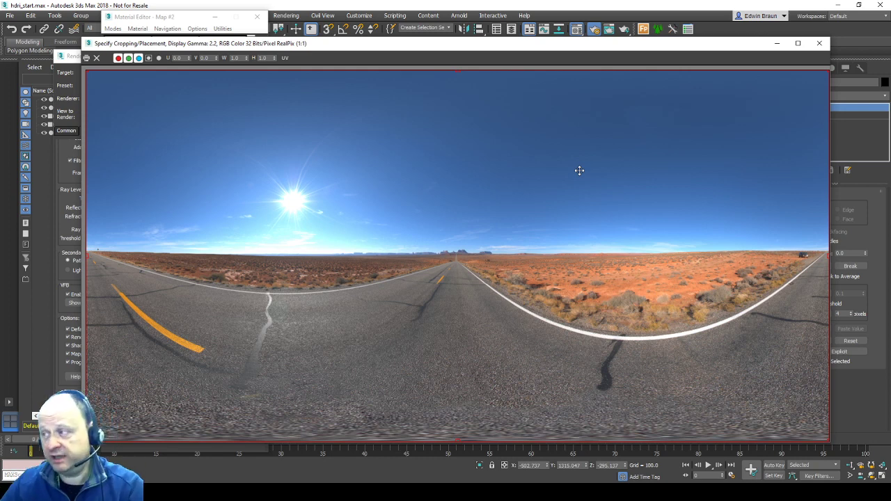
left_click(517, 126)
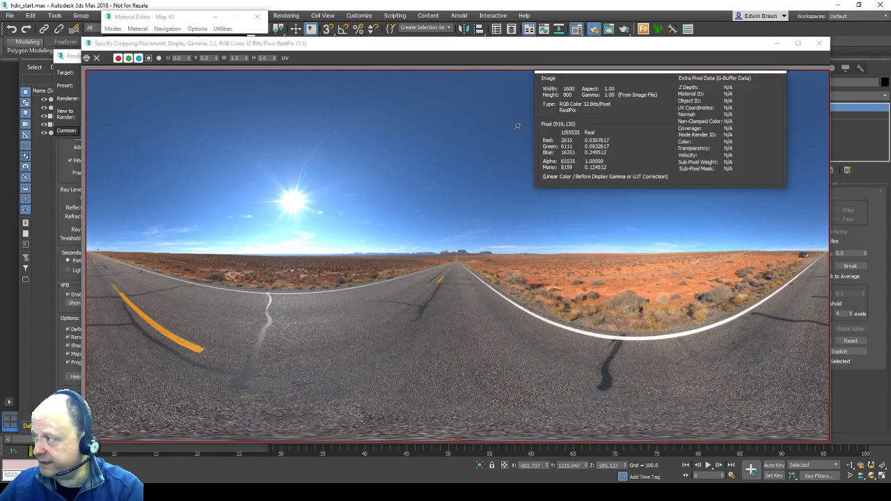
right_click_drag(517, 127, 502, 135)
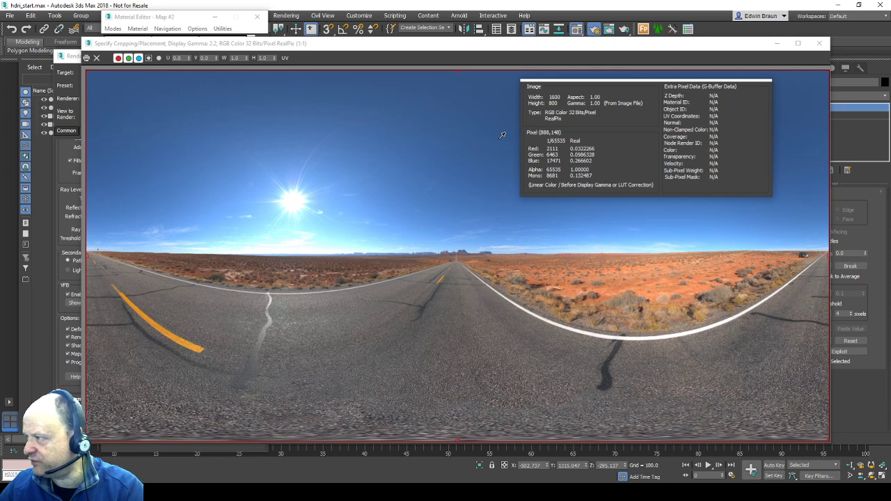
left_click_drag(502, 135, 527, 115)
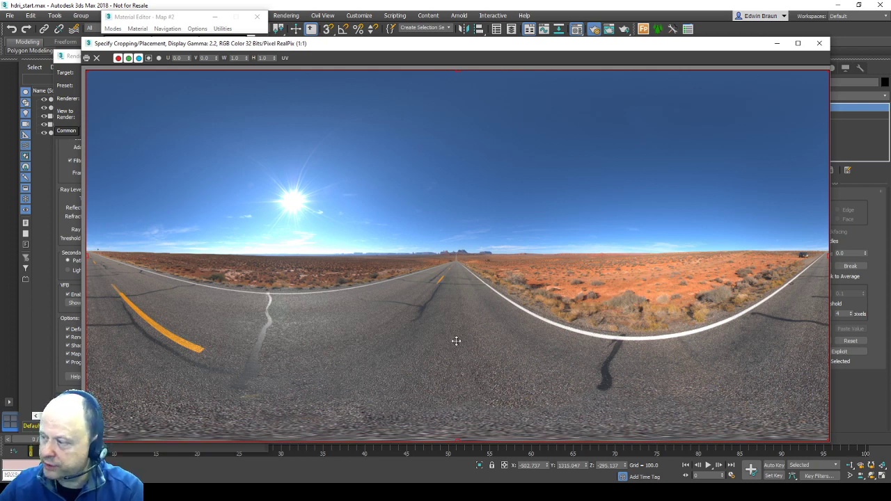
Sample the HDR image's pixel values on the asphalt and on the white road line
left_click_drag(457, 340, 456, 327)
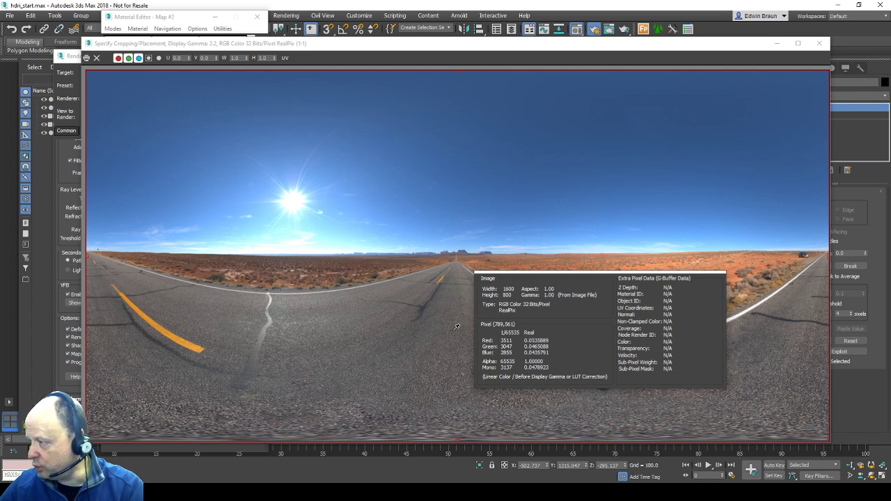
left_click_drag(456, 327, 456, 327)
left_click_drag(507, 296, 510, 295)
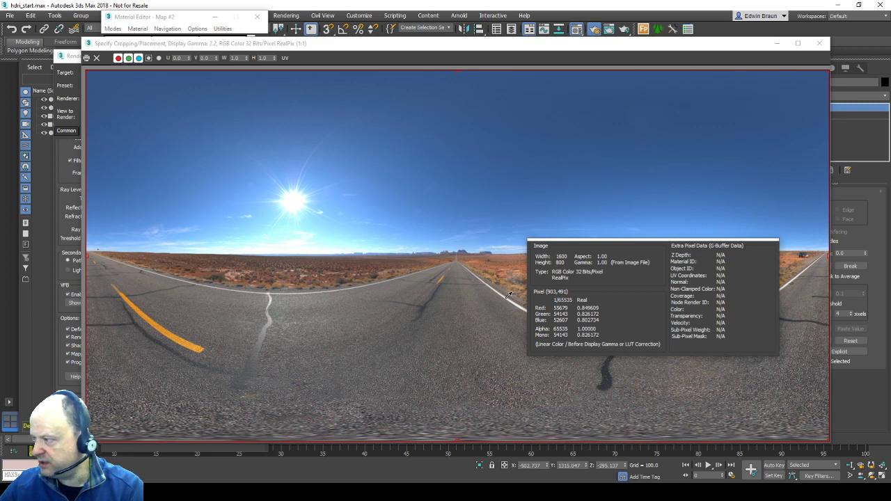
left_click_drag(509, 294, 510, 295)
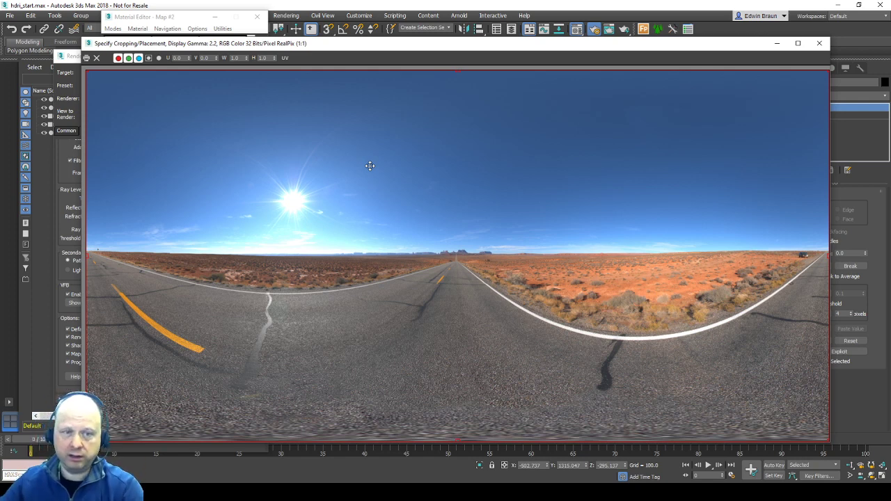
Sample the HDR image's real pixel values at several points within the sun
right_click(297, 202)
right_click_drag(298, 199, 296, 201)
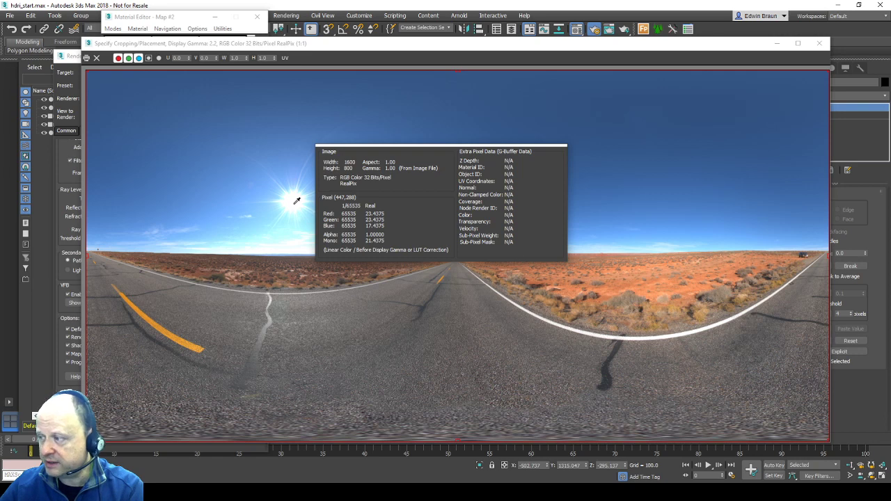
right_click_drag(297, 202, 295, 195)
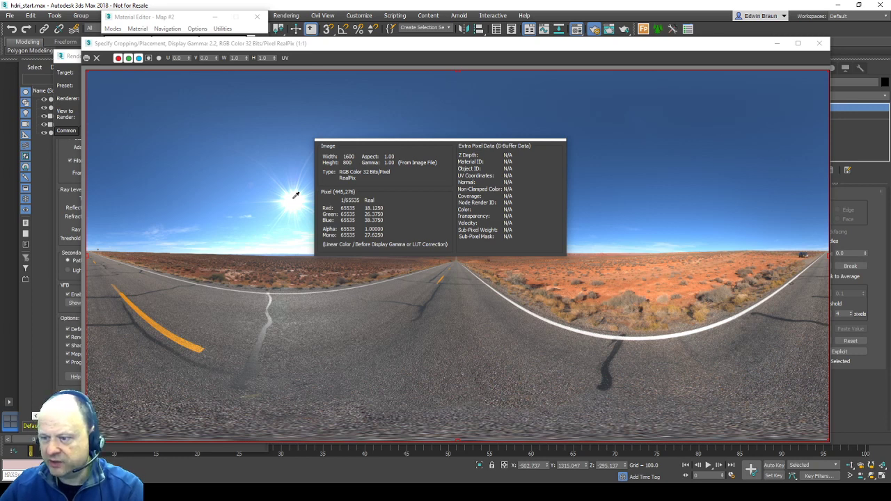
right_click_drag(296, 196, 295, 196)
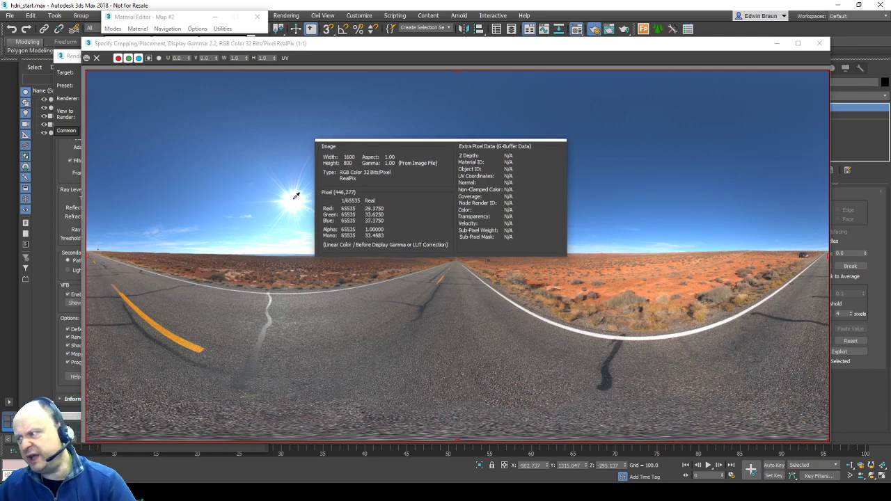
right_click_drag(296, 195, 296, 197)
right_click_drag(296, 198, 299, 197)
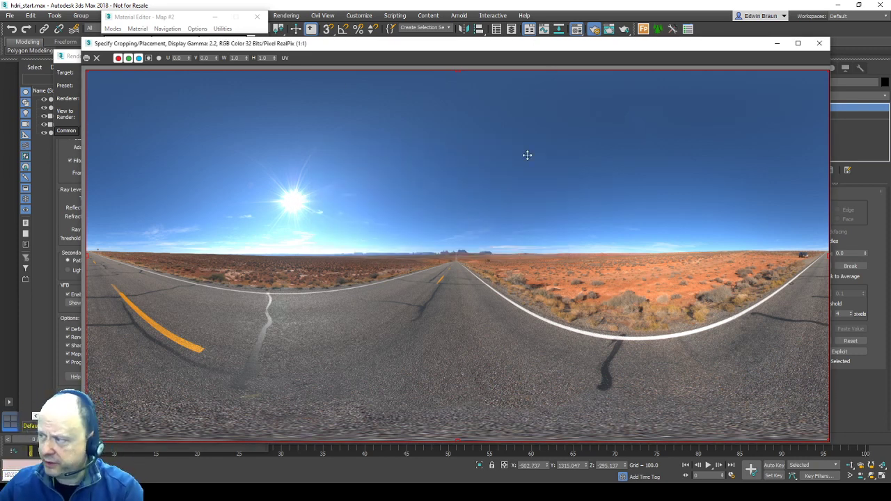
Sample the sky between the sun and the desert once more and close the HDR image view
right_click_drag(490, 156, 487, 156)
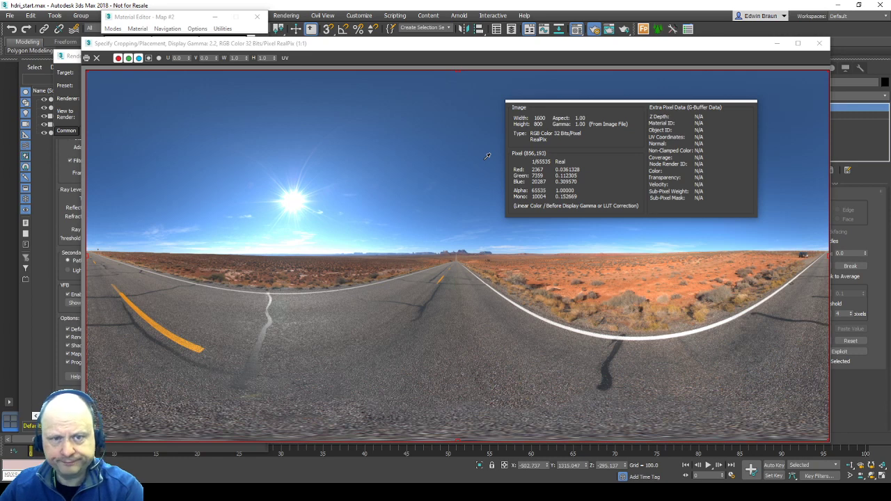
right_click_drag(488, 156, 485, 160)
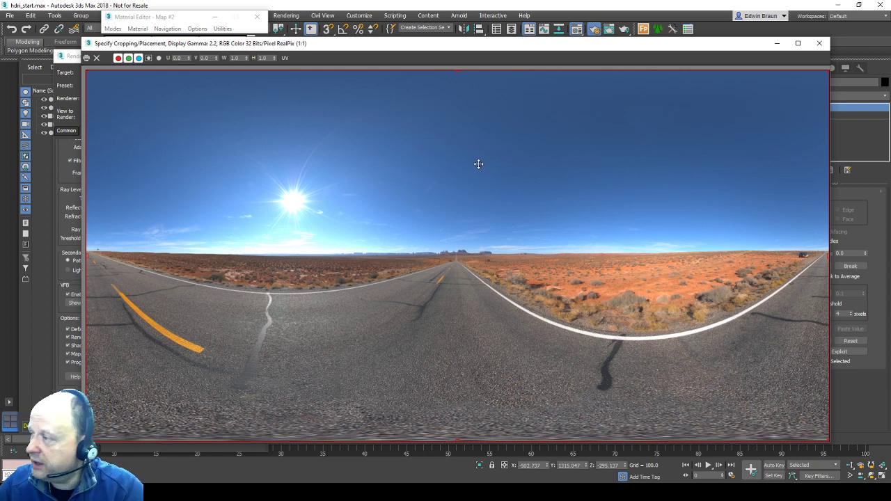
left_click_drag(478, 140, 486, 150)
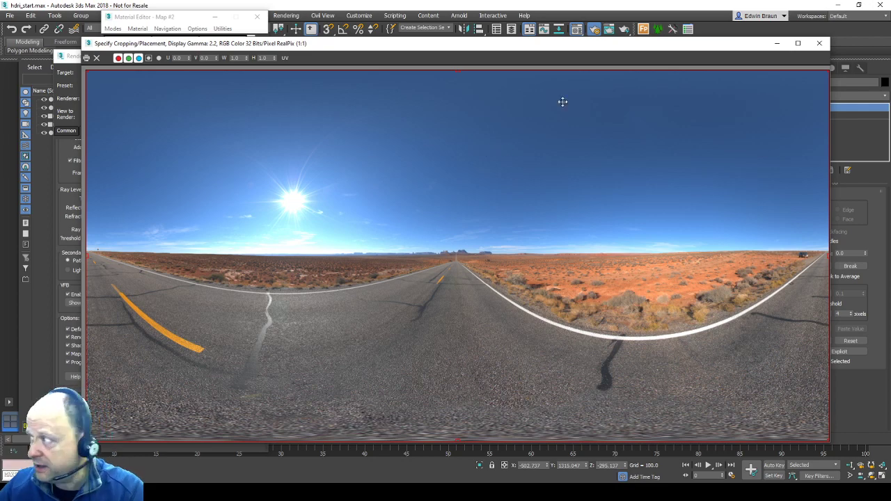
left_click(819, 43)
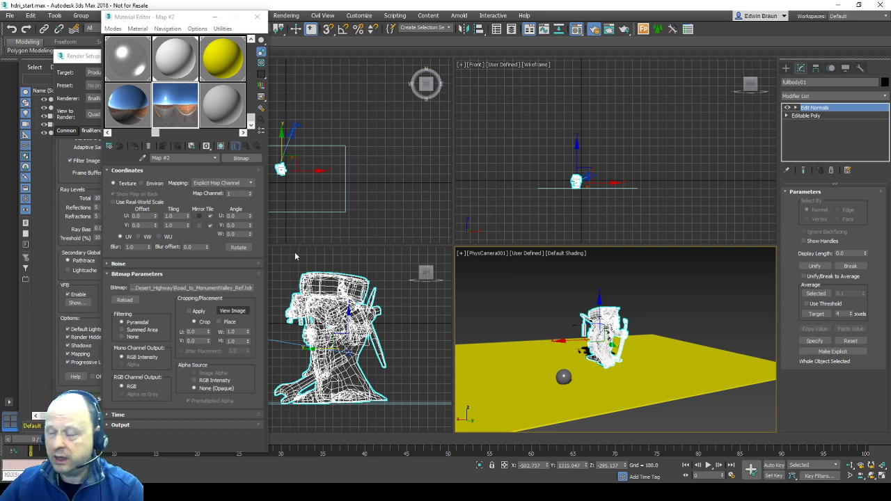
Deselect the figure, assign the Map #2 HDR bitmap as the scene's environment map and test-render the camera view
left_click(655, 280)
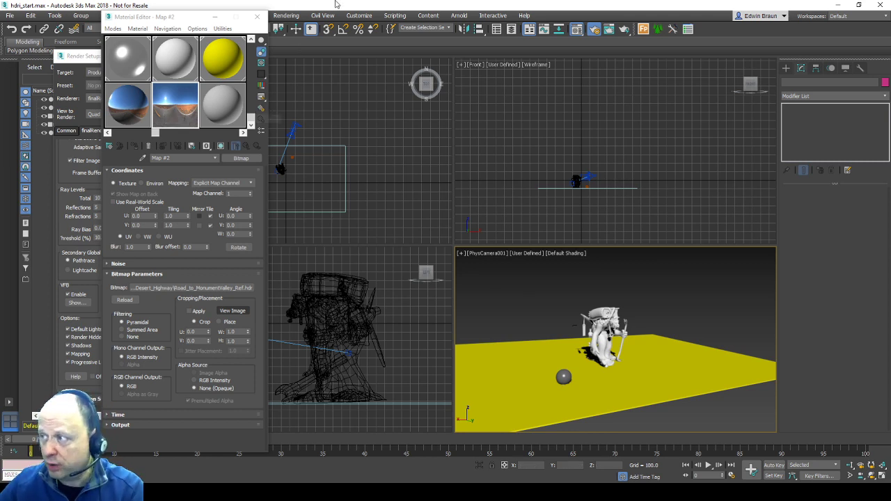
left_click(286, 15)
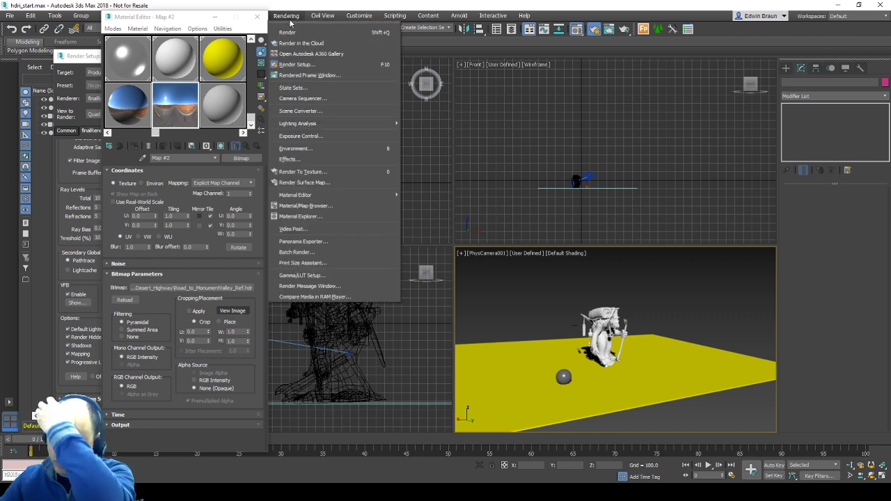
left_click(310, 149)
left_click_drag(313, 91, 365, 72)
left_click_drag(313, 117, 390, 131)
left_click(359, 231)
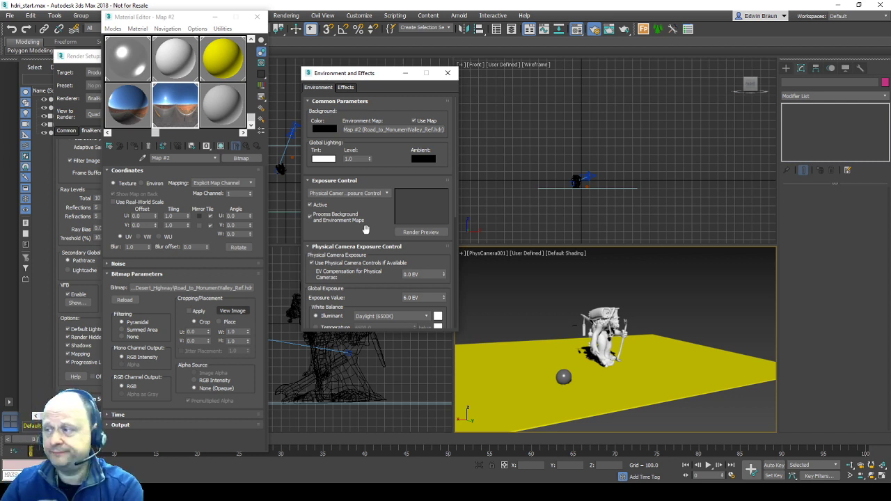
left_click(625, 29)
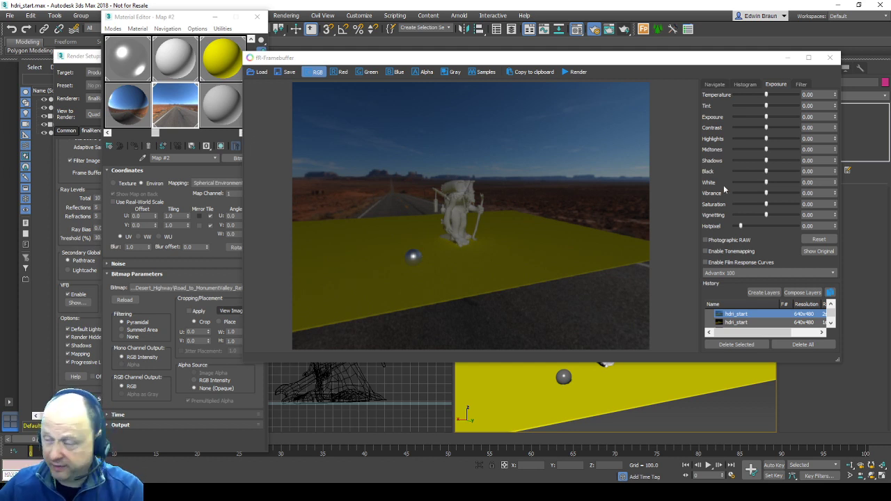
left_click(830, 58)
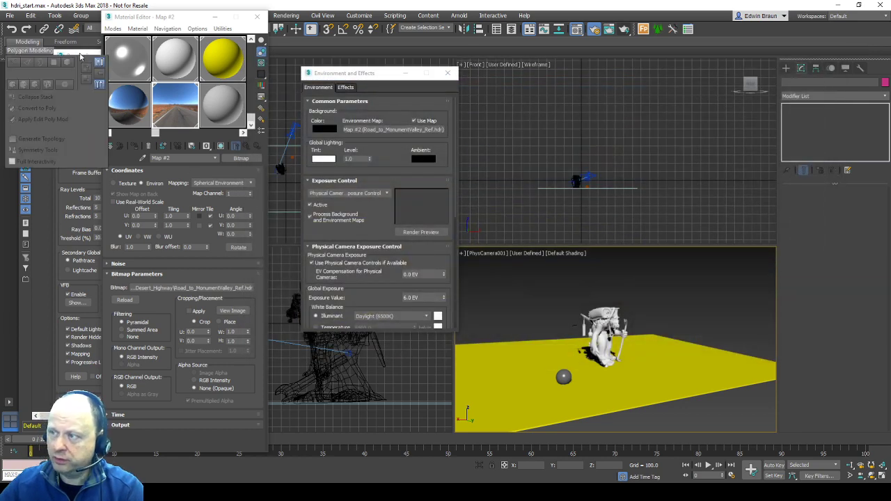
Turn off Default Lights in the finalRender render options
left_click_drag(81, 62, 52, 60)
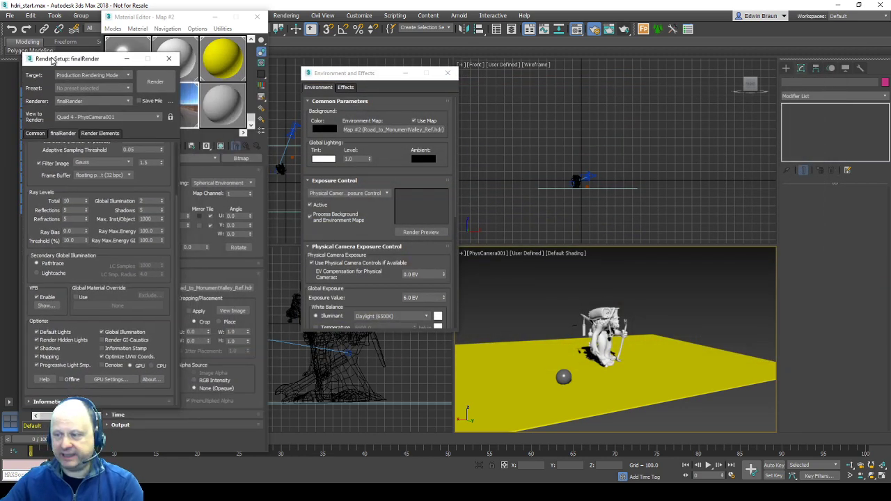
left_click(38, 333)
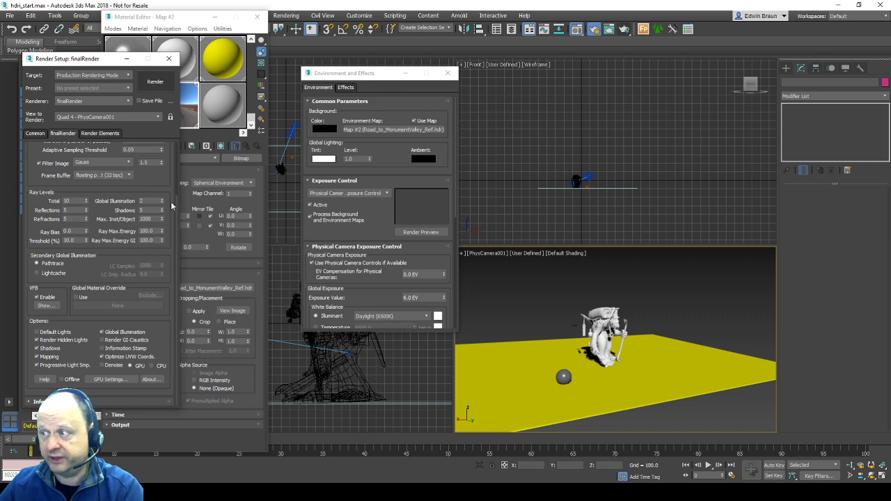
Test-render the camera view without default lights, close the frame buffer and move the environment settings window aside
left_click(156, 81)
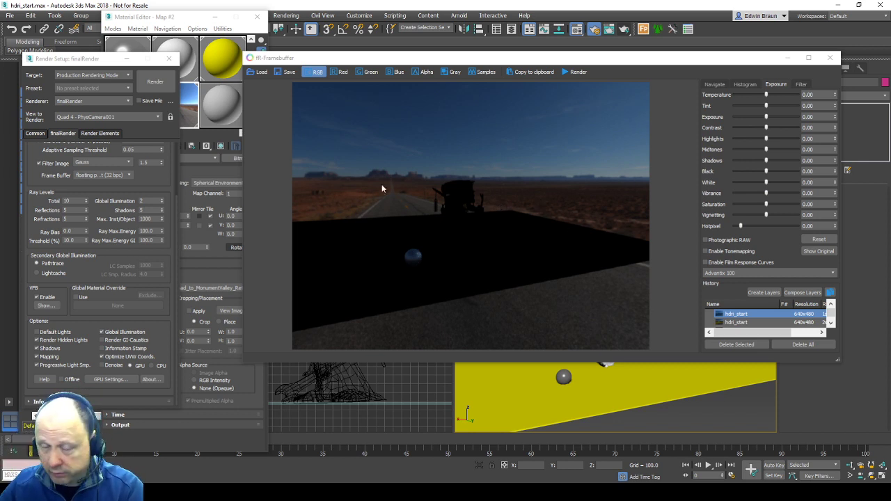
left_click(831, 58)
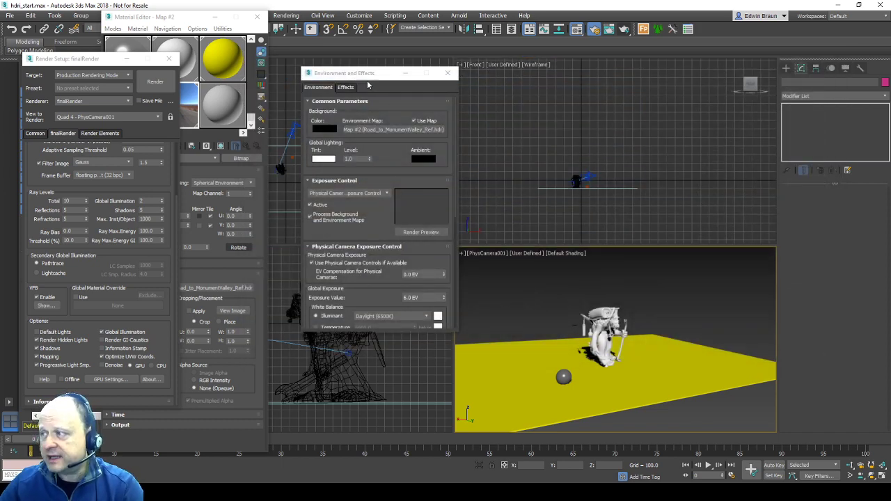
left_click_drag(372, 75, 256, 62)
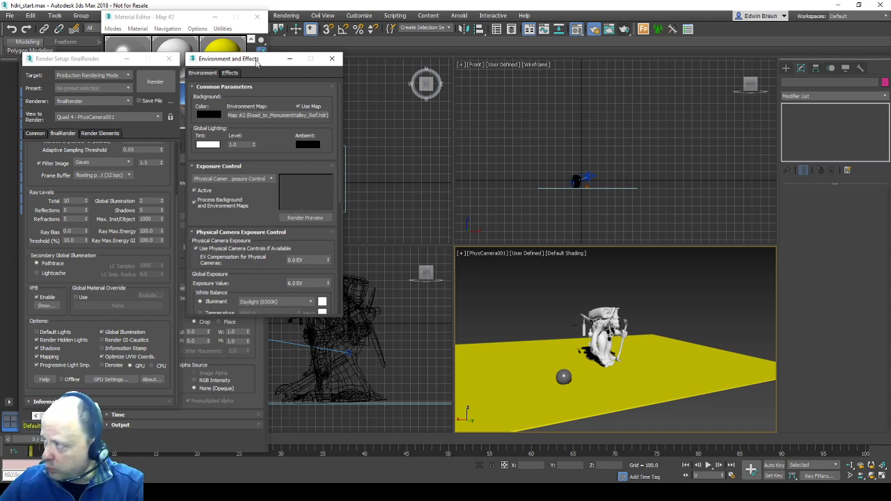
Create a standard Skylight in the Front view just beyond the end of the ground plane and open its parameters for editing
left_click(786, 68)
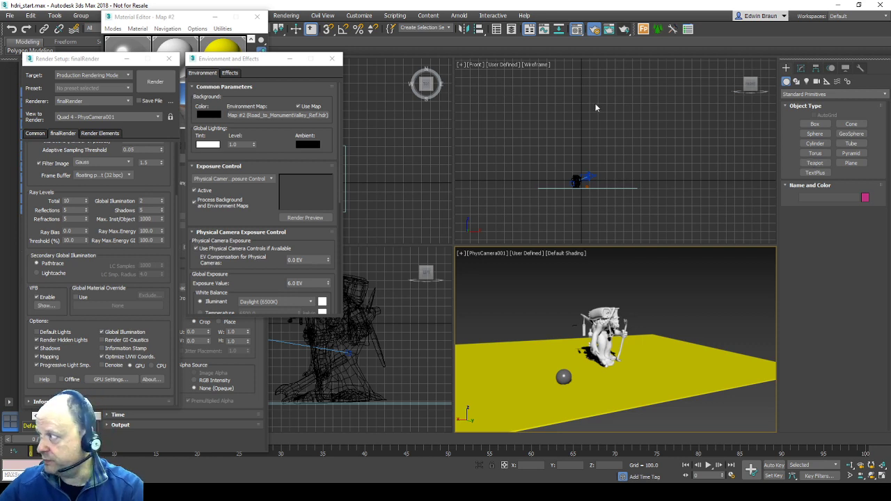
left_click(806, 82)
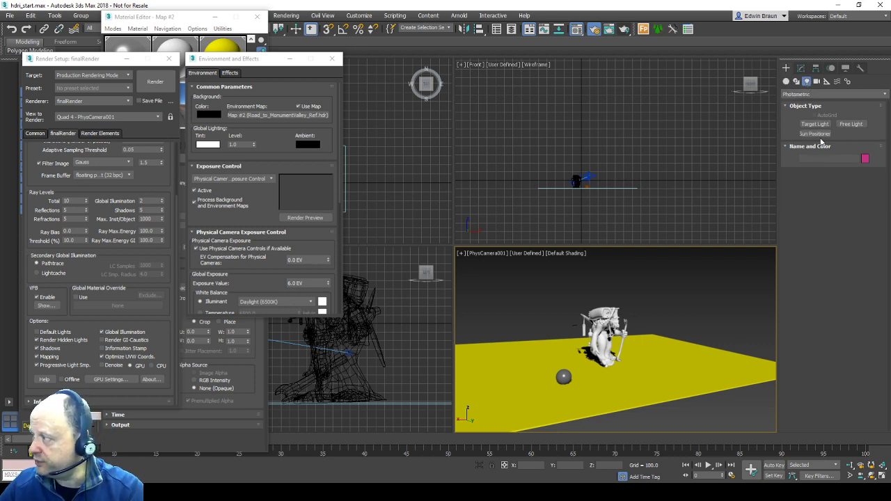
left_click(822, 93)
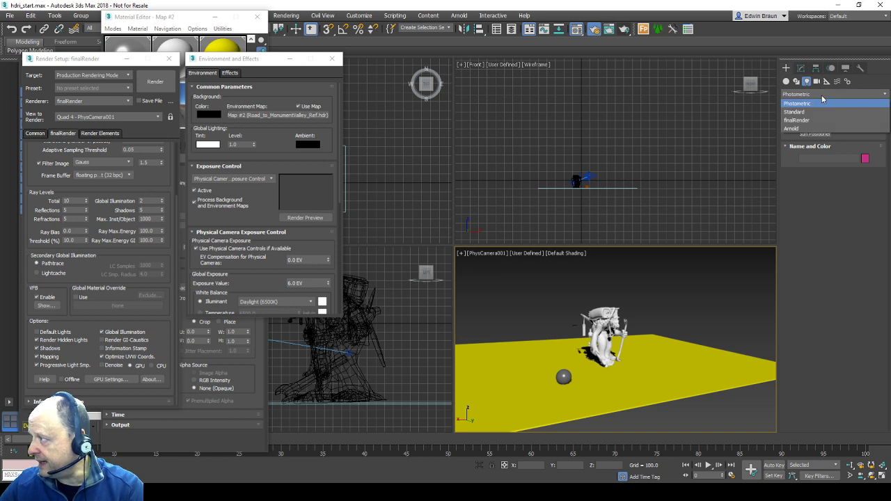
left_click(811, 118)
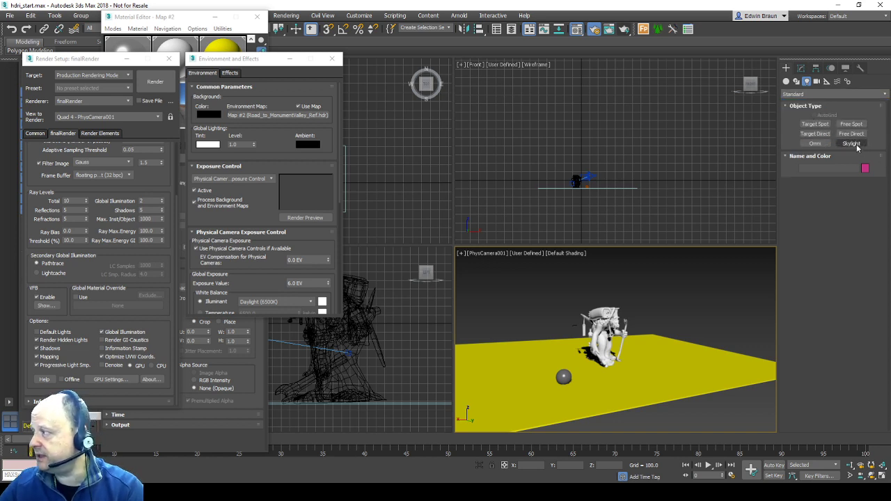
left_click(851, 143)
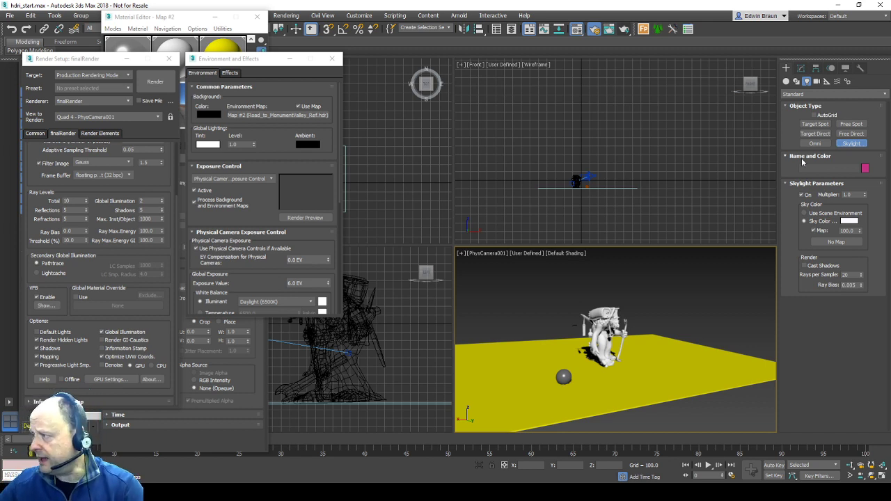
left_click(640, 180)
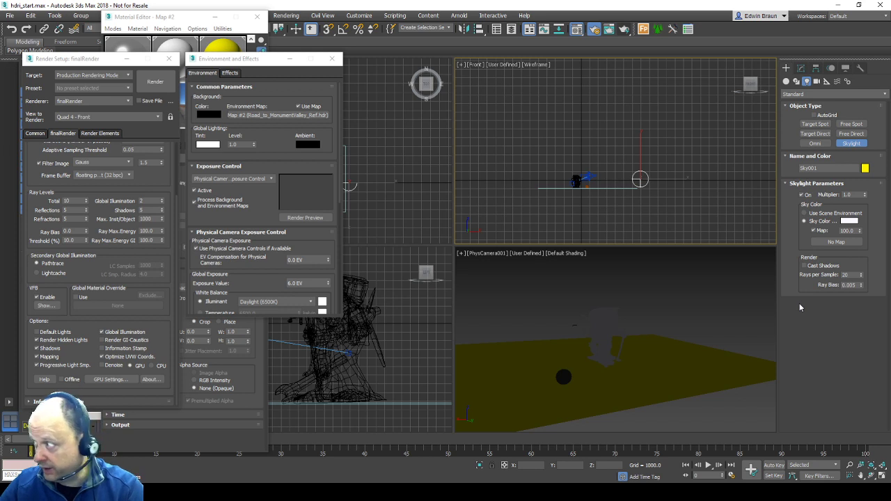
left_click(802, 68)
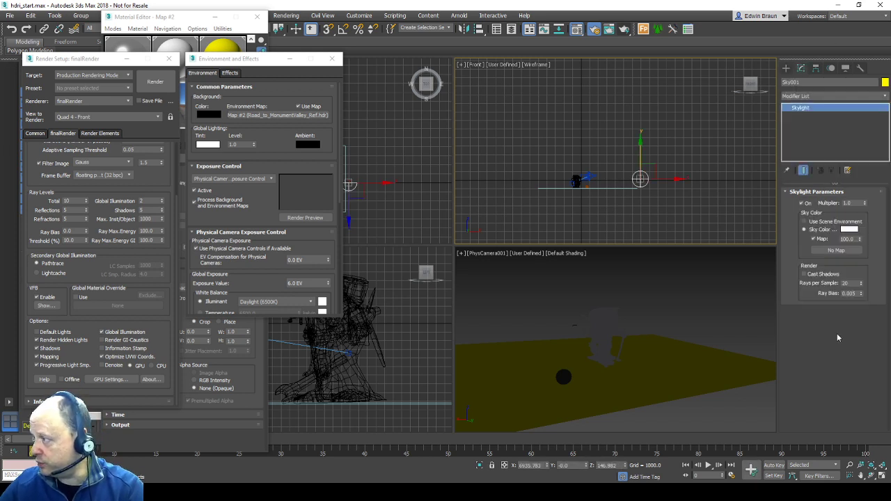
Test-render the physical camera view with the Skylight and close the frame buffer
right_click(704, 293)
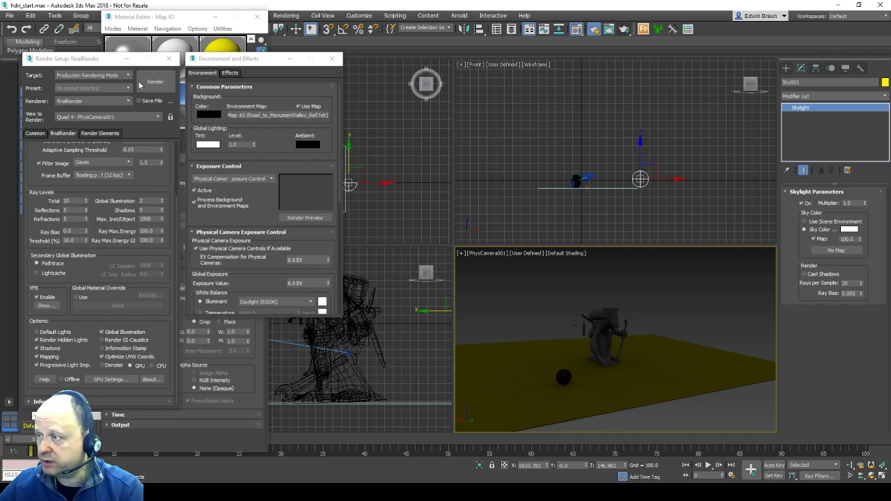
left_click(160, 85)
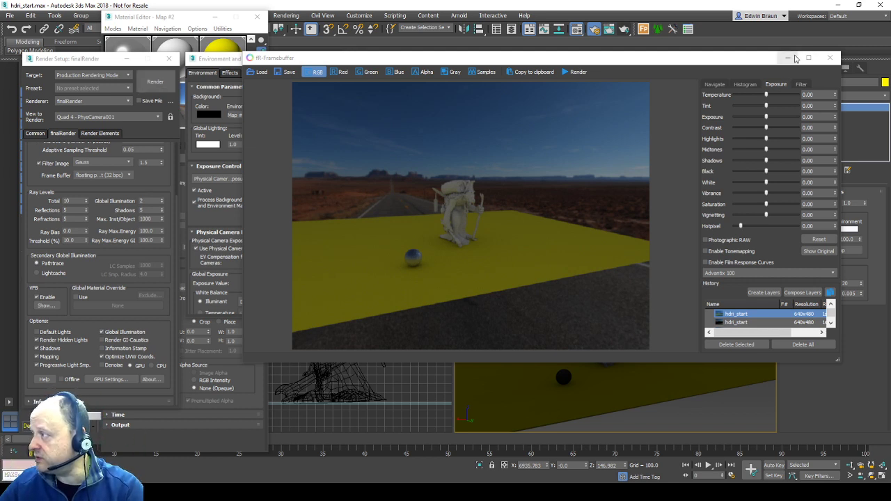
left_click(830, 58)
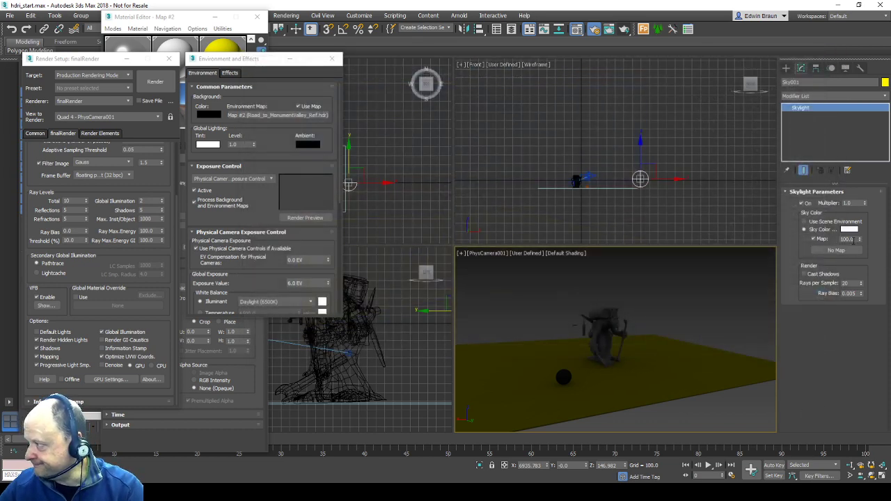
Try a Skylight multiplier of 10, test-render the camera view and close the frame buffer
double_click(847, 202)
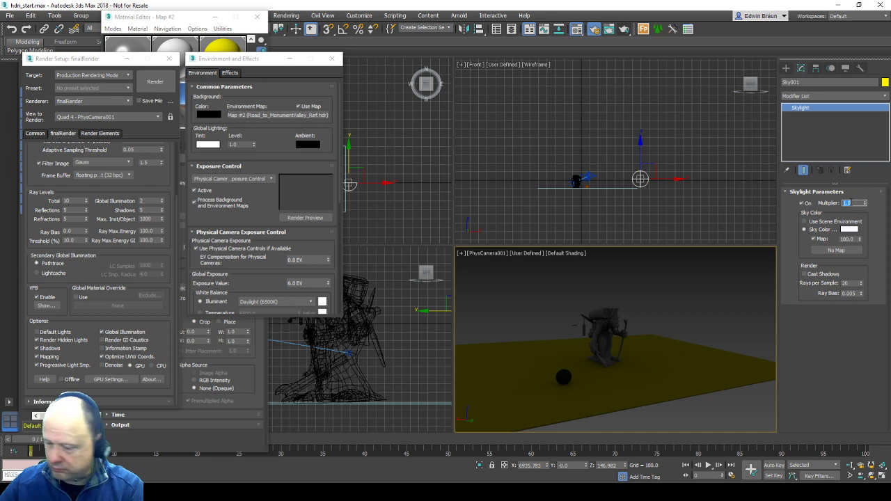
type("10")
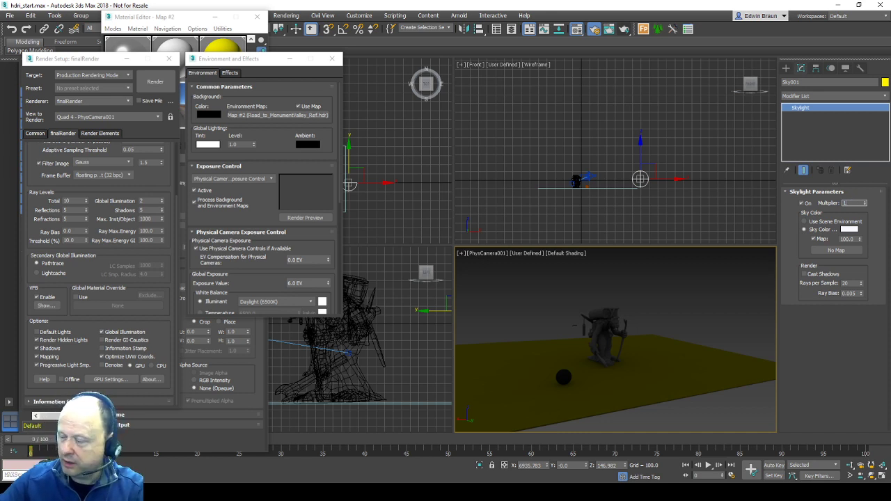
key("Return")
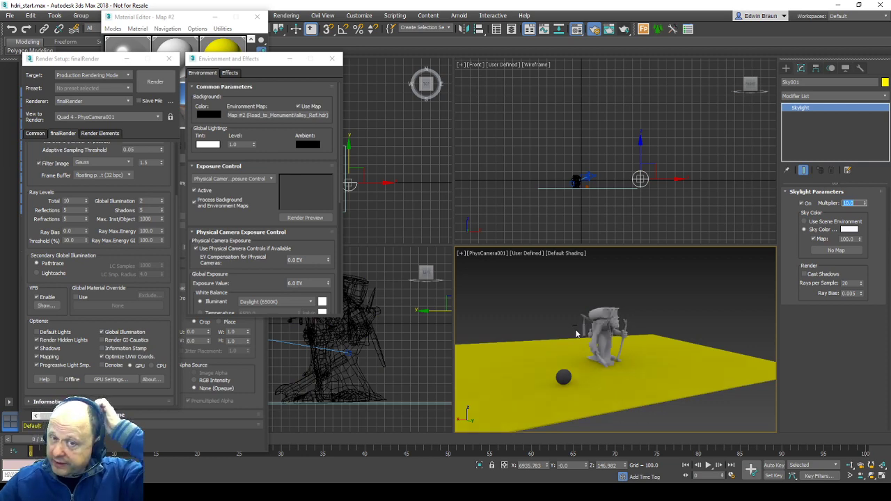
left_click(157, 82)
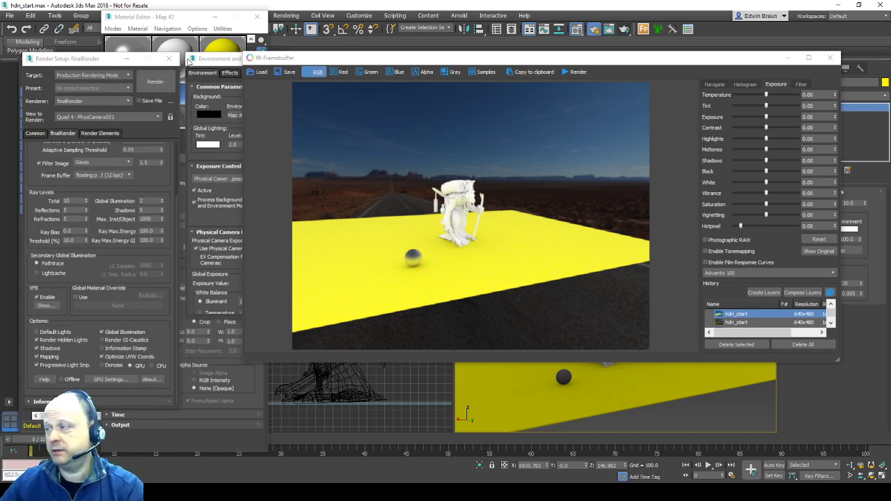
left_click(830, 58)
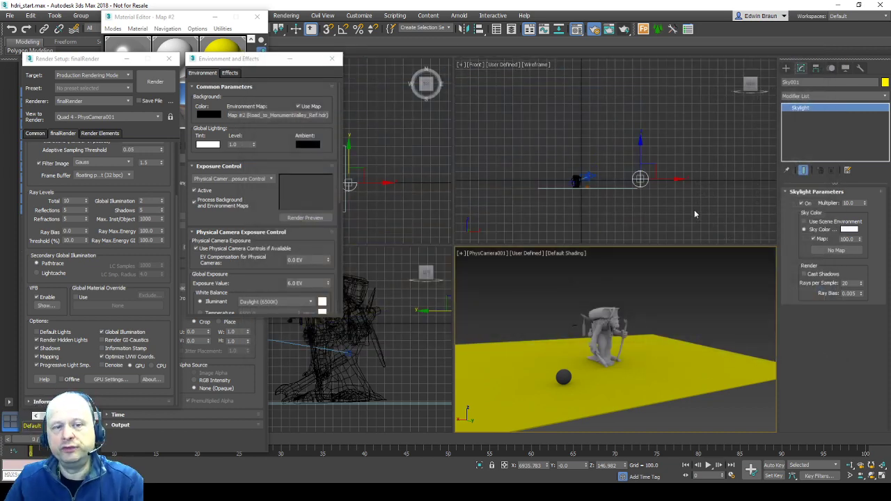
Set the Skylight's multiplier to 1
double_click(849, 203)
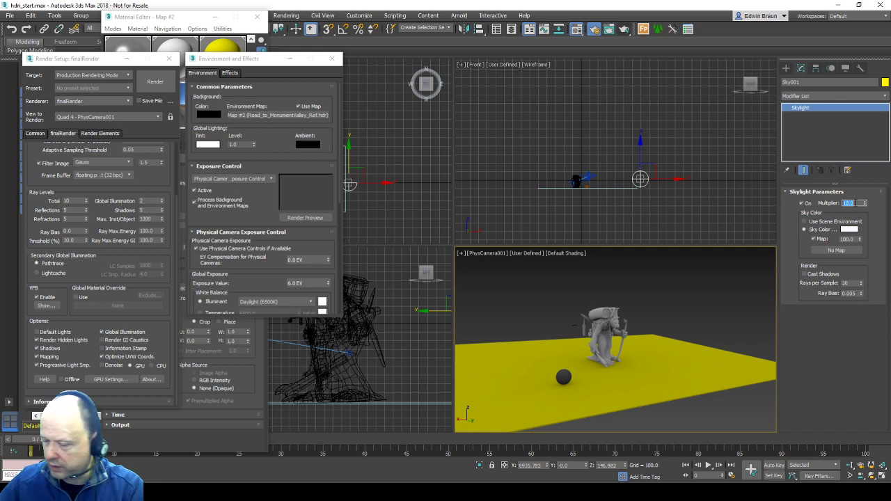
type("1")
key("Return")
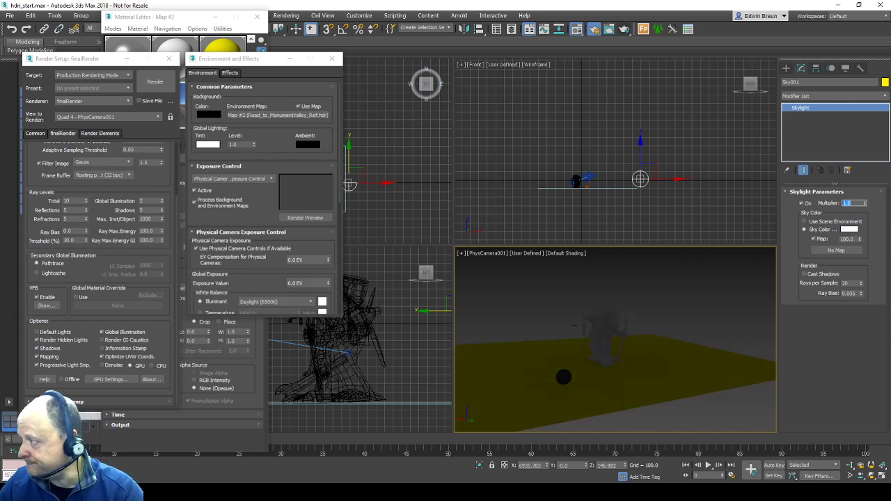
Assign the Map #2 HDR bitmap to the Skylight's sky color map as an instance and test-render the camera view
left_click(152, 26)
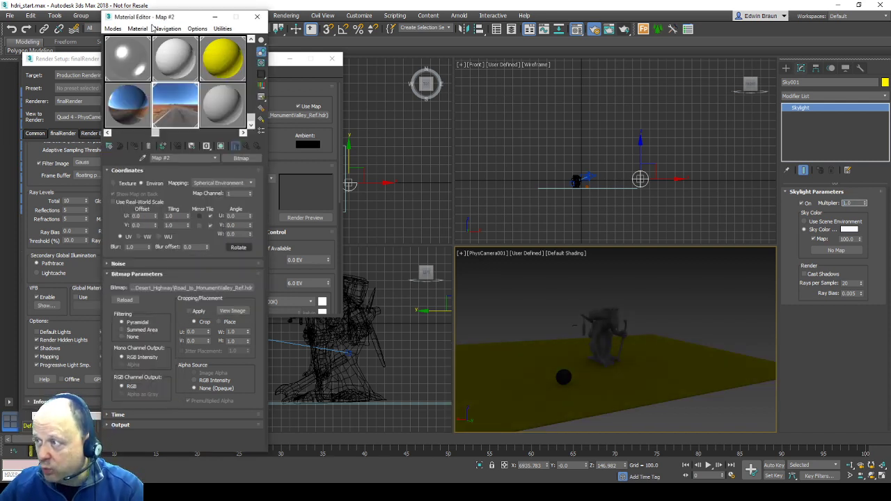
left_click(156, 28)
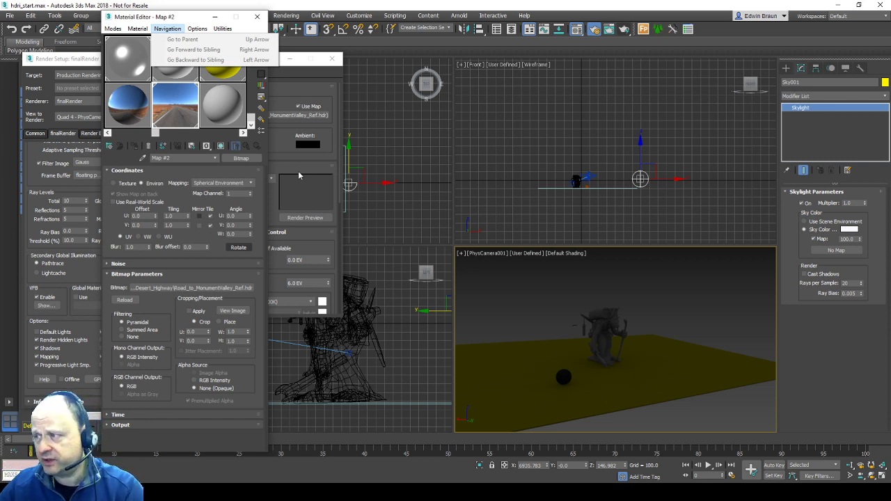
left_click_drag(165, 103, 838, 252)
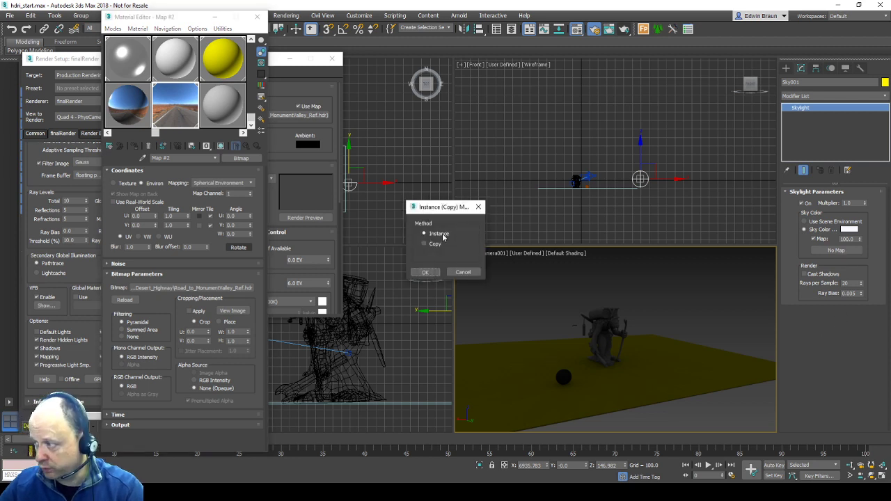
left_click(425, 273)
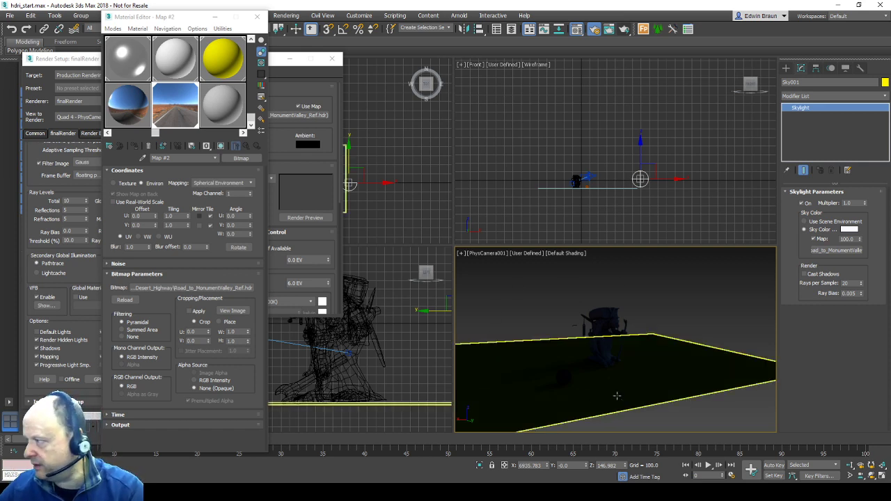
left_click(625, 30)
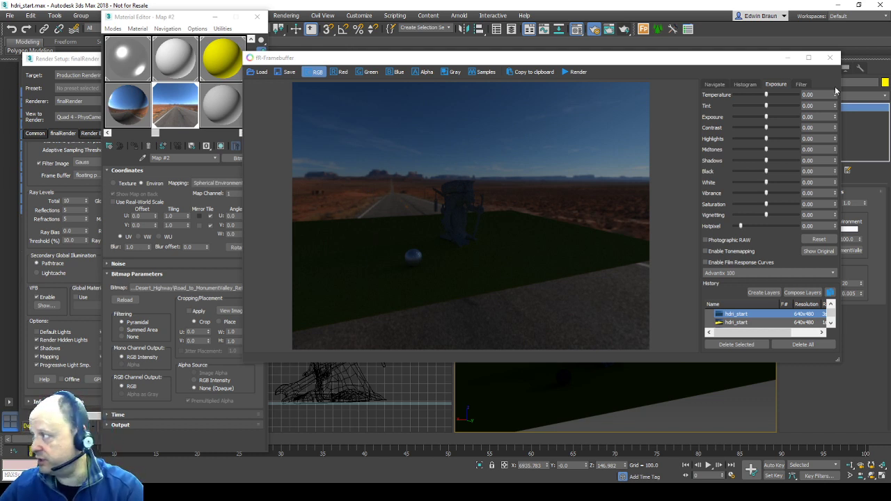
left_click(830, 58)
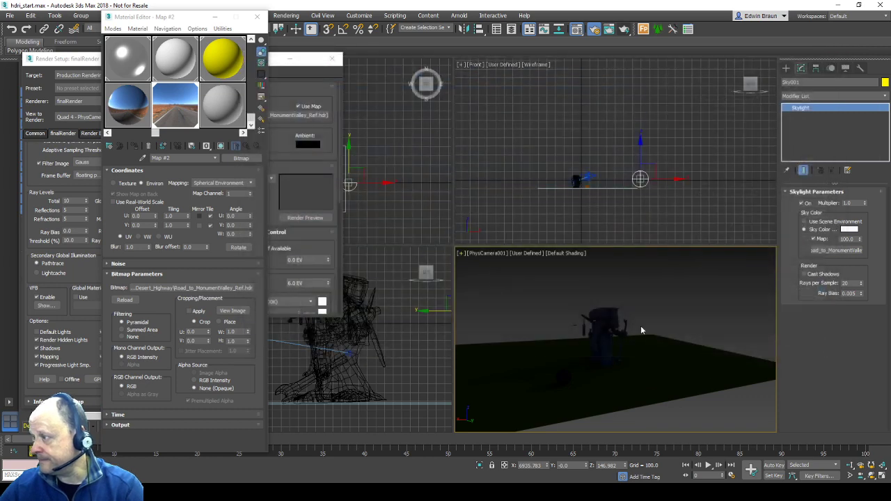
Select the PhysCamera001 camera from its view and look at its shutter and exposure settings
left_click(482, 252)
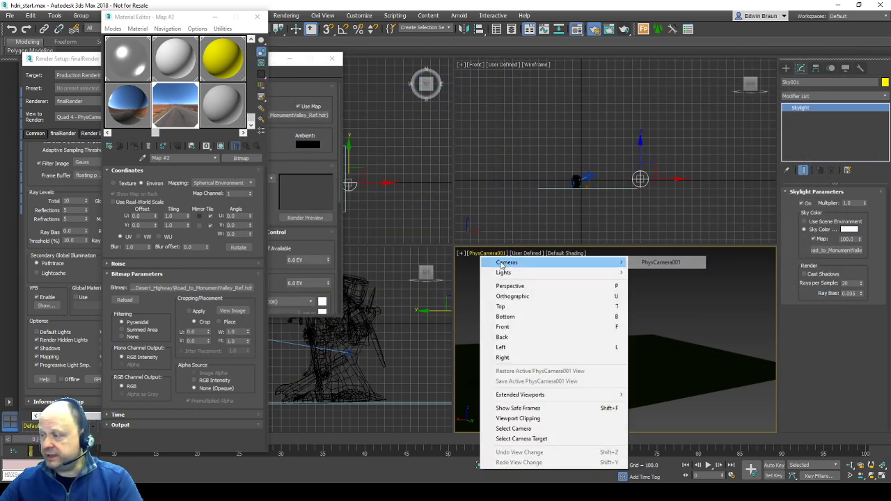
left_click(519, 429)
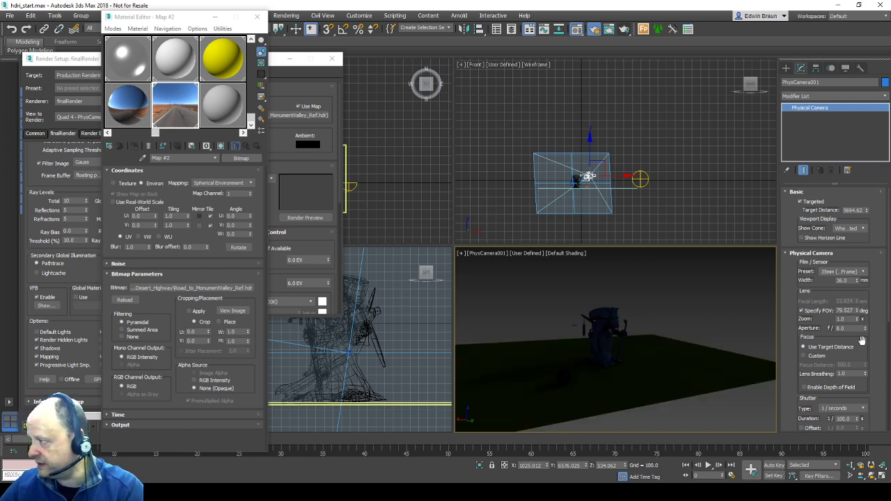
left_click_drag(862, 340, 851, 219)
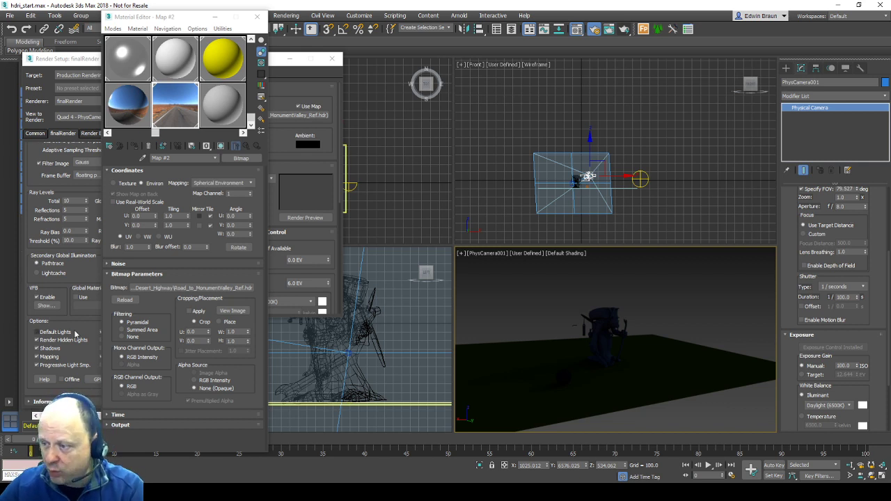
Reopen the last render in the frame buffer, try exposure 2.70, contrast 9.00 and midtones 3.50, and reset the adjustments
left_click(77, 272)
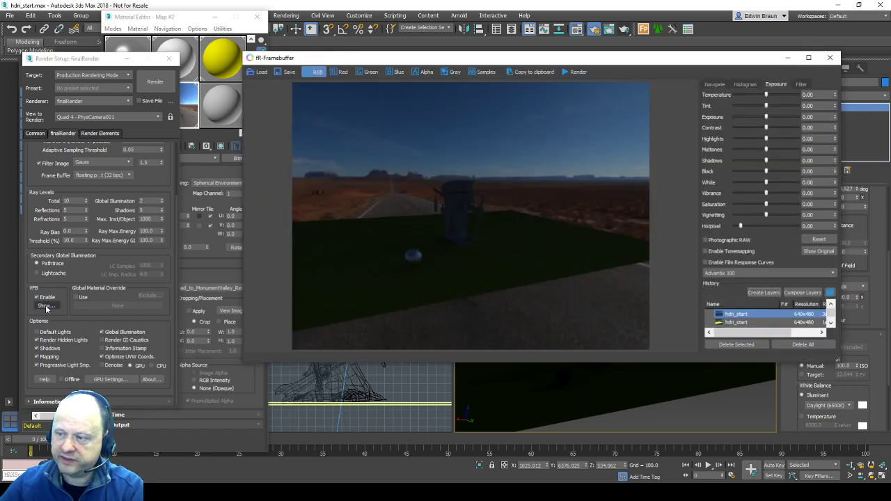
left_click(44, 307)
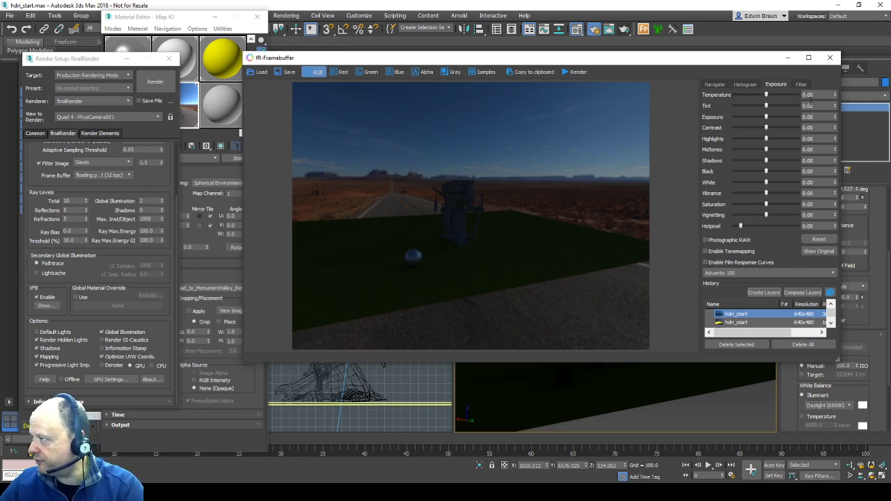
left_click_drag(766, 117, 773, 117)
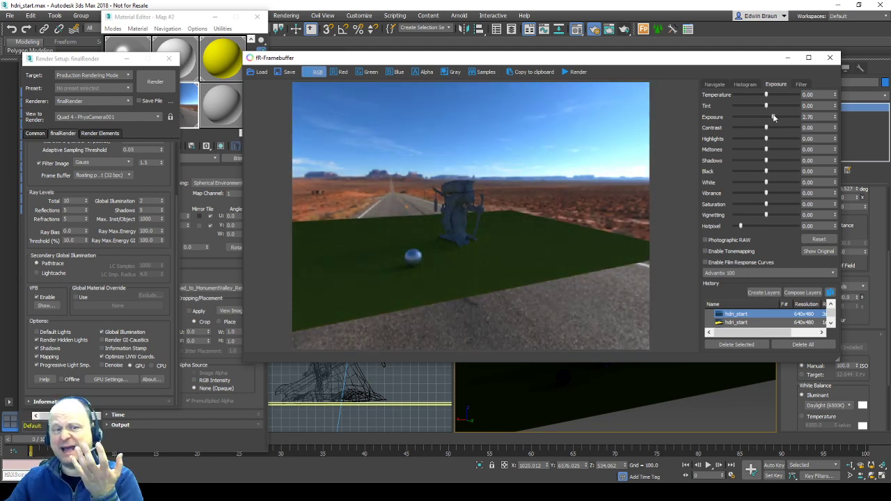
left_click_drag(773, 116, 774, 119)
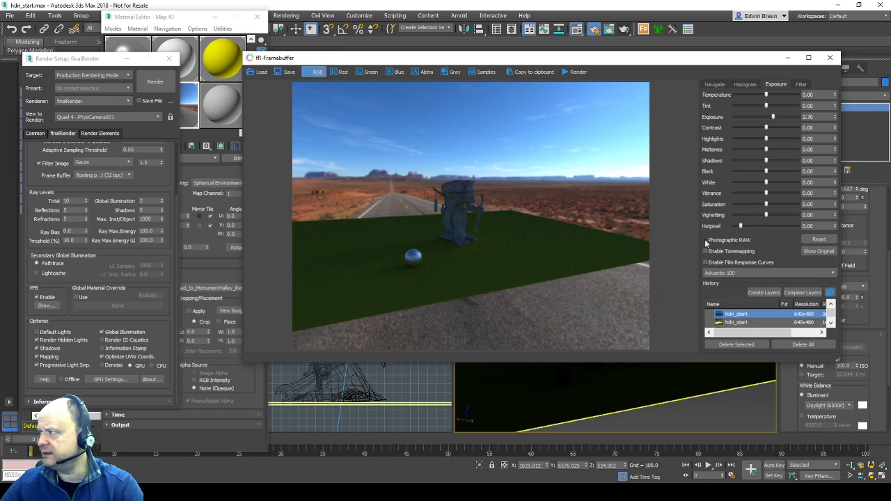
left_click_drag(767, 129, 768, 150)
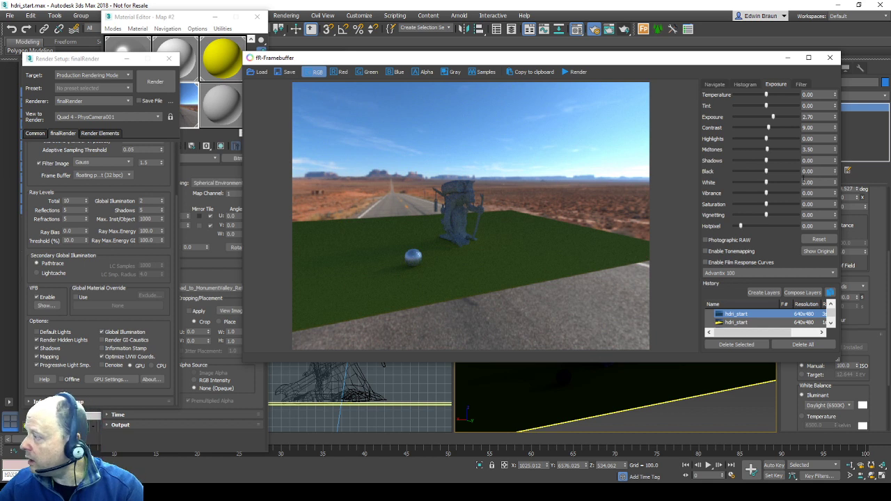
left_click(818, 240)
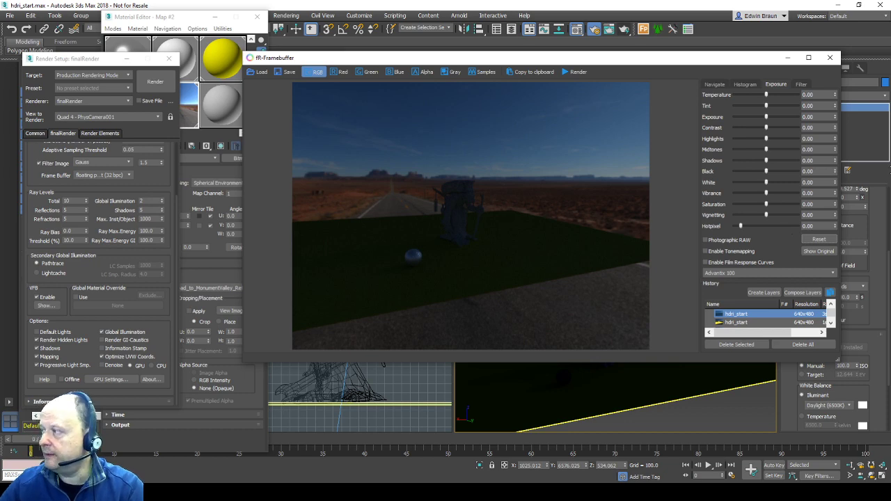
Select the Skylight from the front view, set its multiplier to 5, and test-render the PhysCamera001 view
left_click(830, 57)
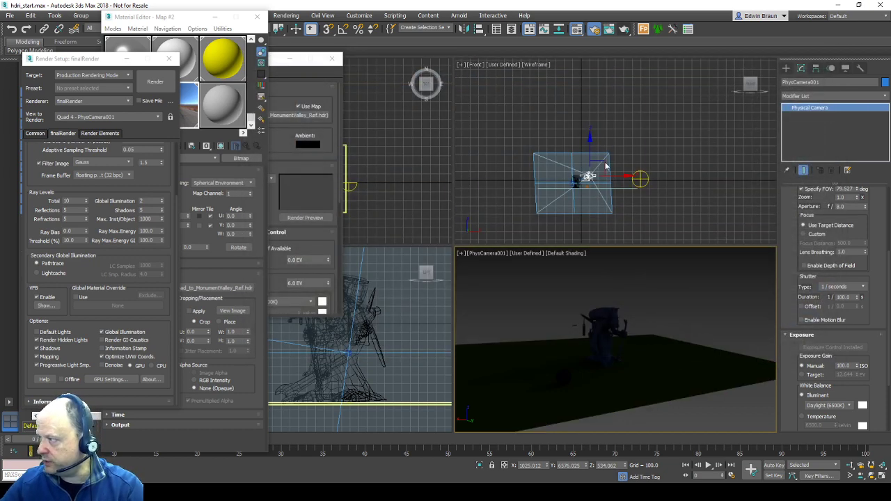
left_click(640, 179)
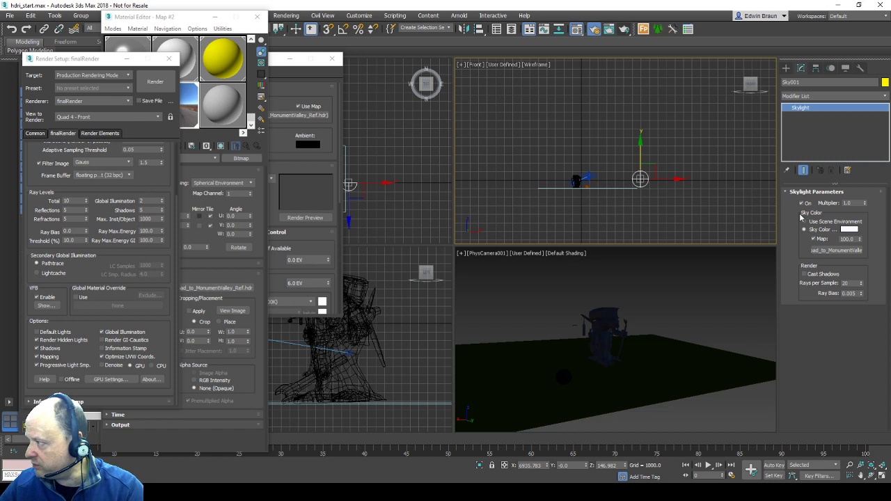
double_click(847, 203)
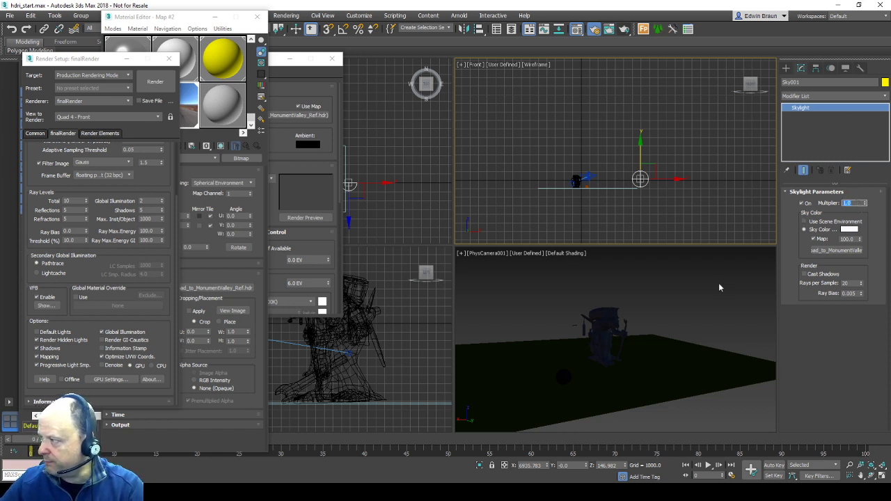
type("5")
key("Return")
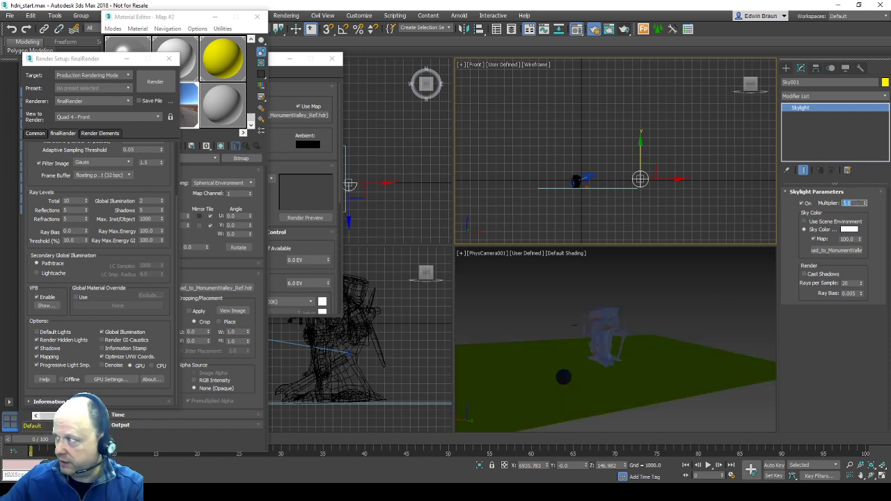
right_click(739, 295)
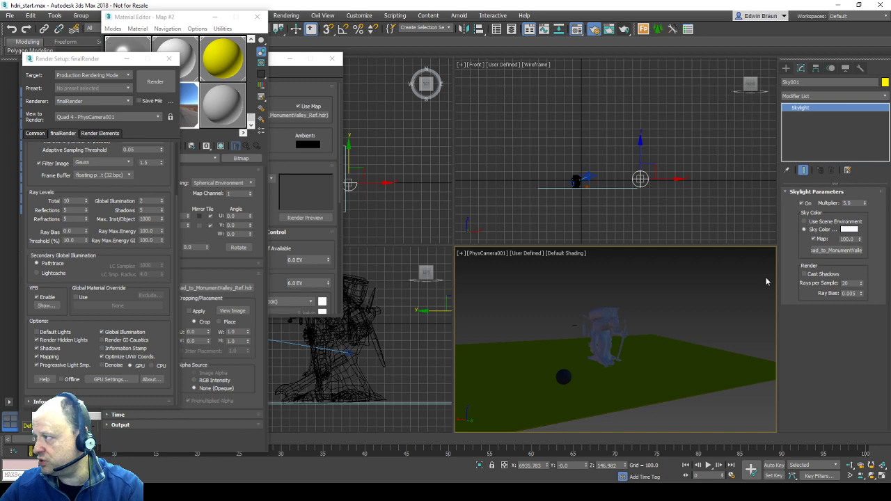
left_click(626, 30)
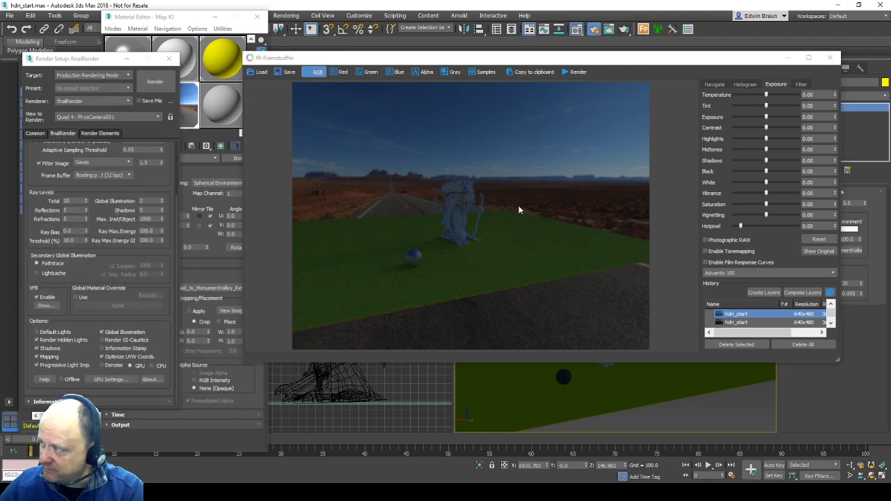
Close the frame buffer, raise the Skylight's multiplier to 10, and render the camera view again
left_click(830, 58)
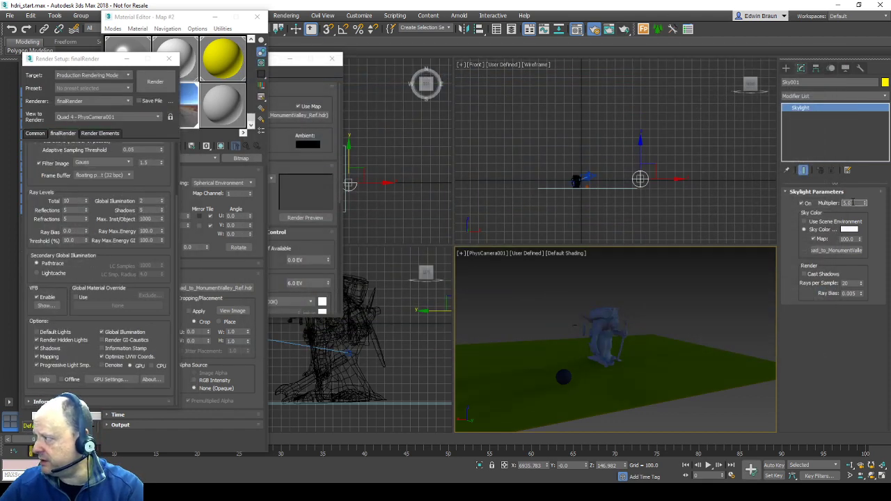
type("10")
key("Return")
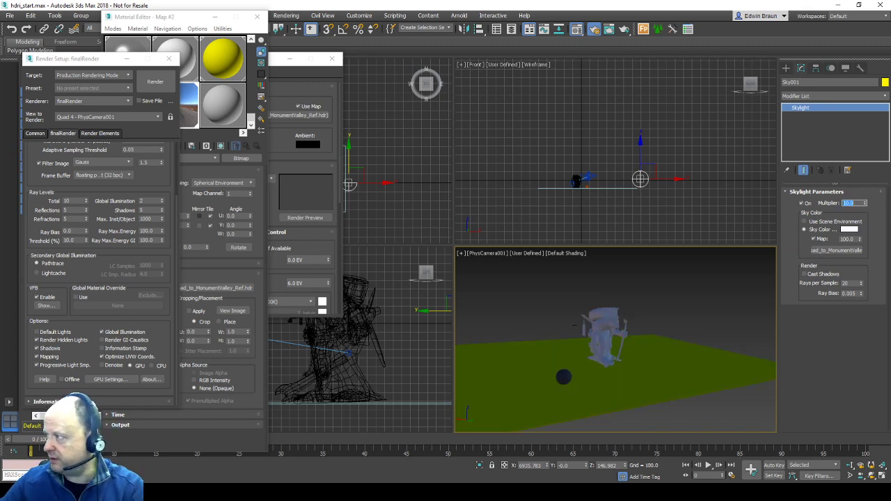
left_click(624, 30)
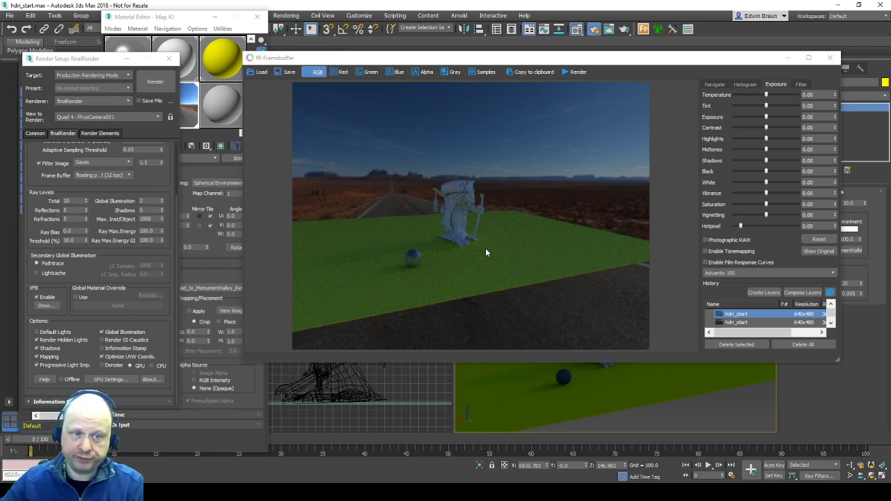
Close the frame buffer and set the Skylight's multiplier back to 1
left_click(833, 57)
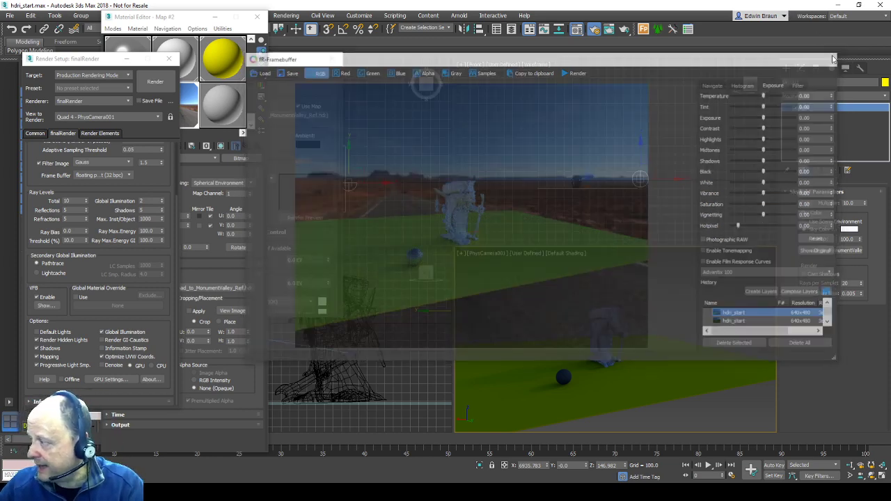
double_click(847, 202)
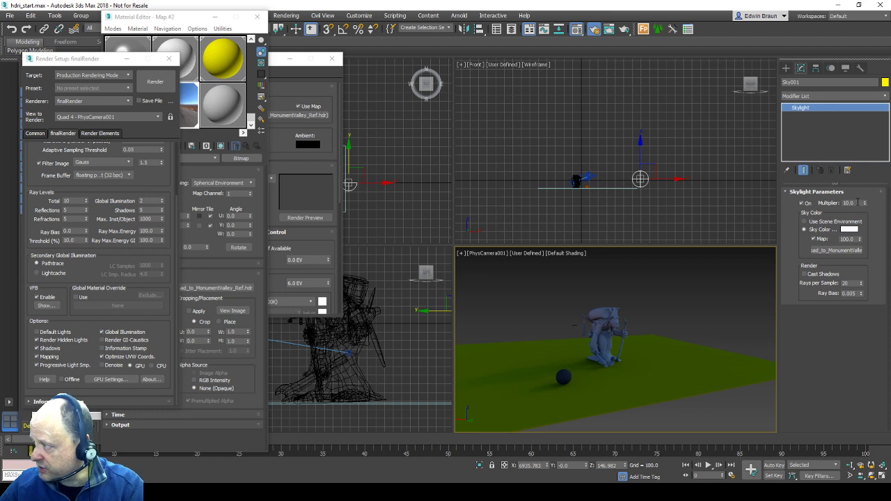
key("Return")
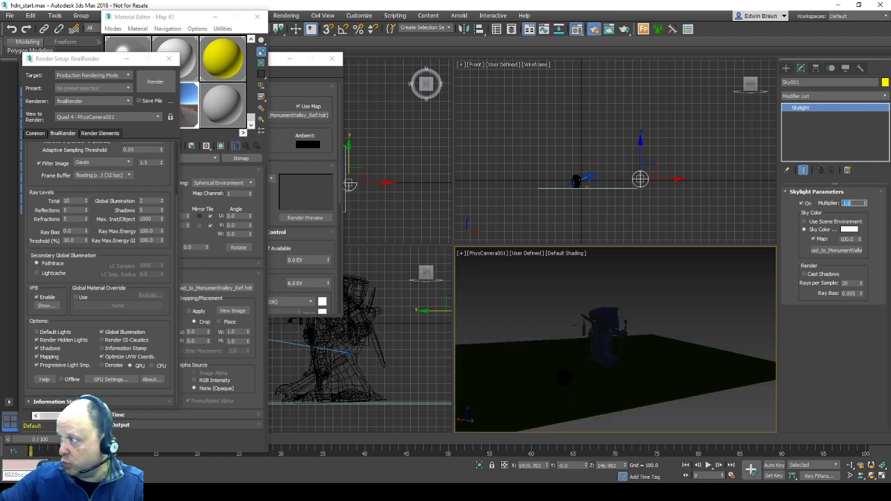
Set the output amount of the Map #2 HDR bitmap to 5 and render the camera view
left_click(206, 22)
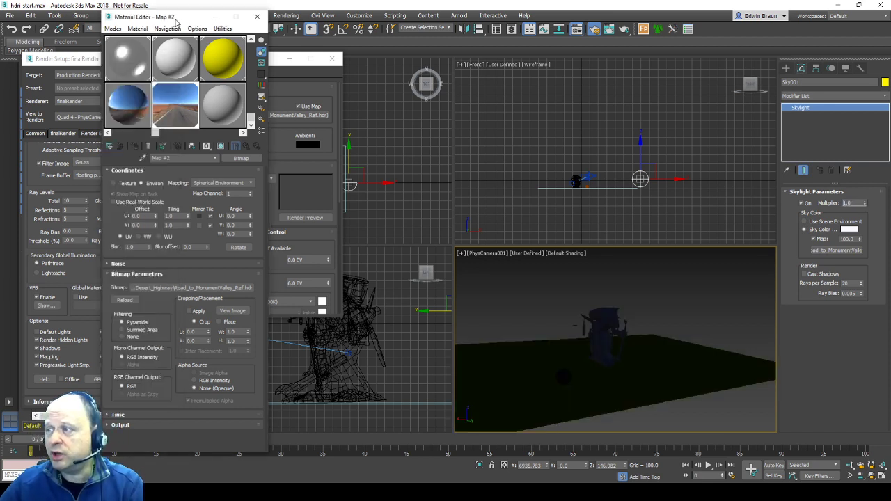
left_click(139, 424)
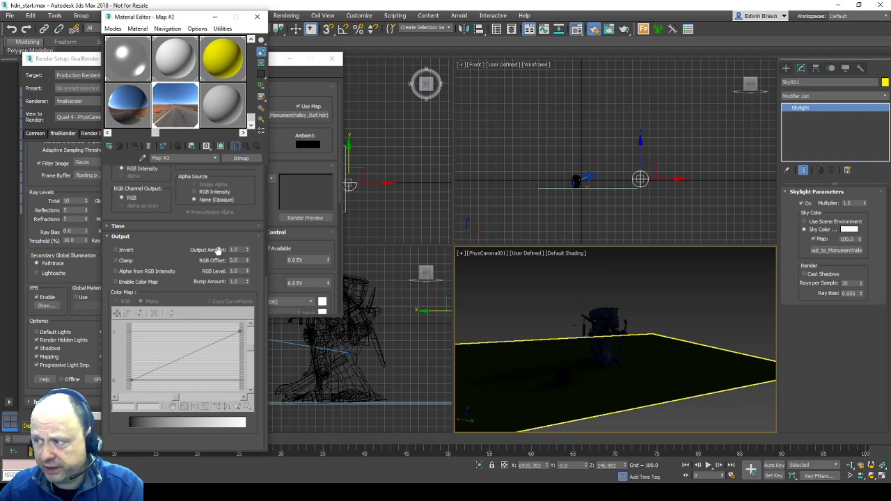
double_click(239, 249)
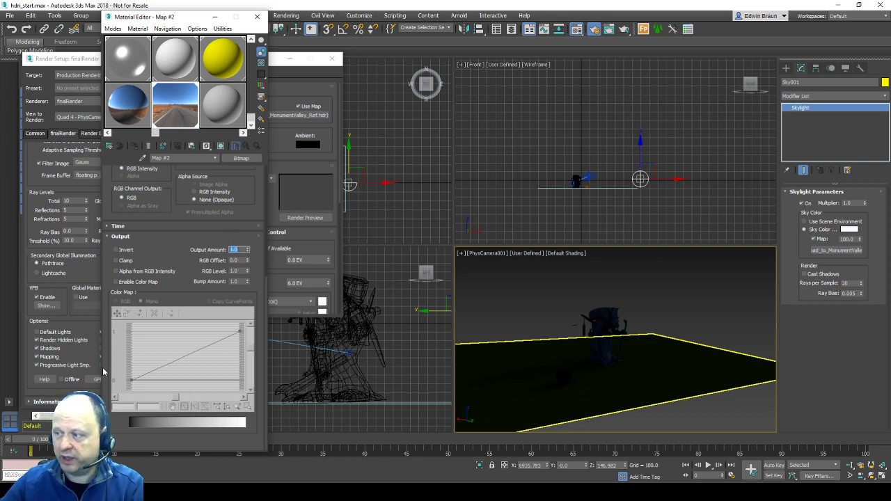
type("5")
key("Return")
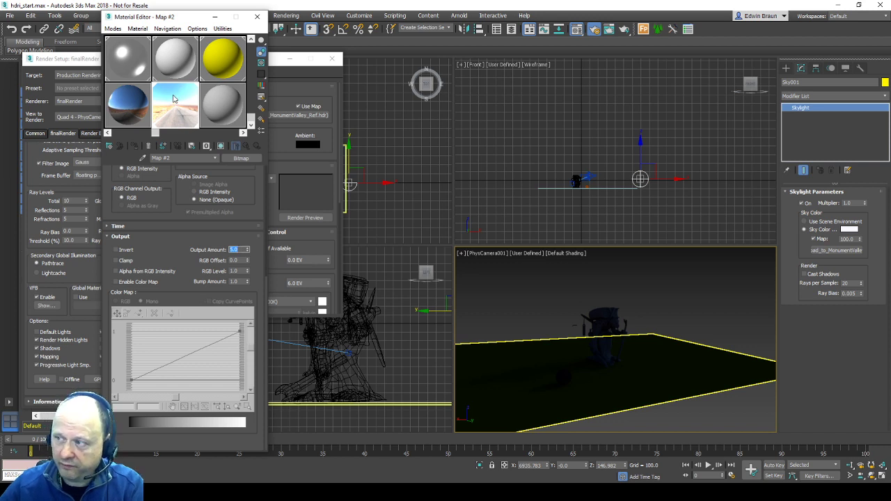
left_click(66, 60)
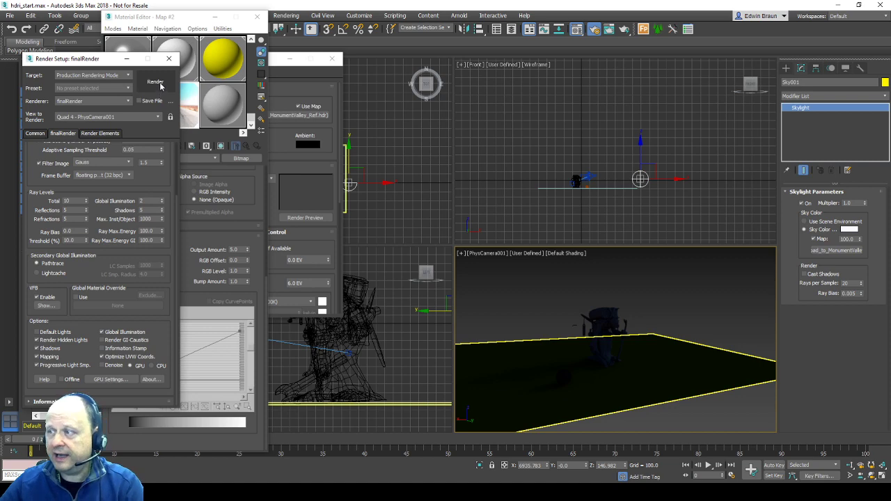
left_click(157, 82)
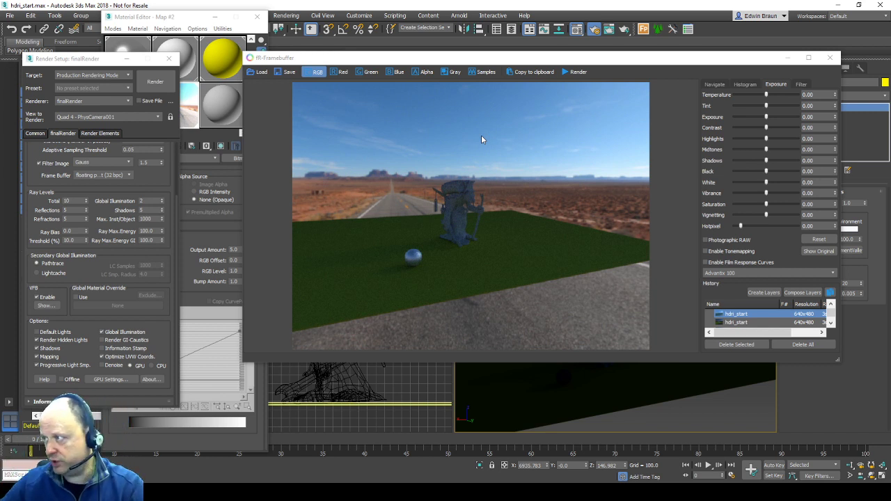
Move the frame buffer clear of the Skylight parameters, set the multiplier to 2, and render again
left_click_drag(588, 64, 533, 61)
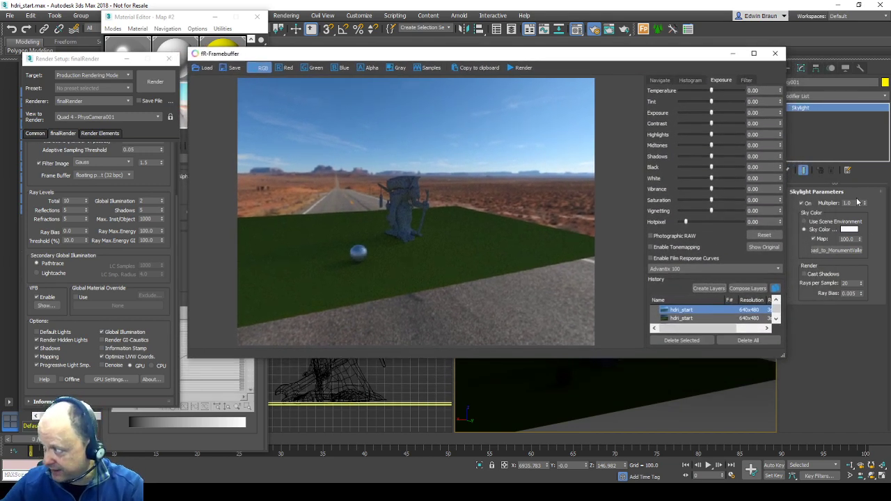
left_click(855, 203)
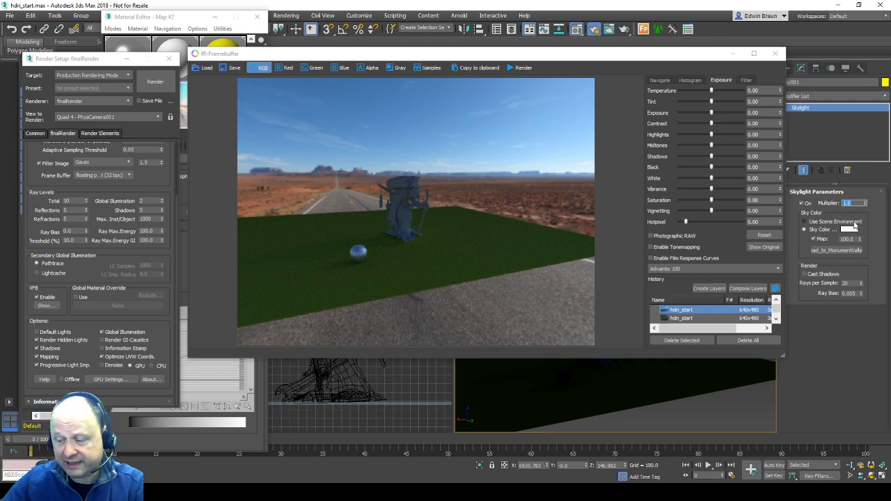
type("2")
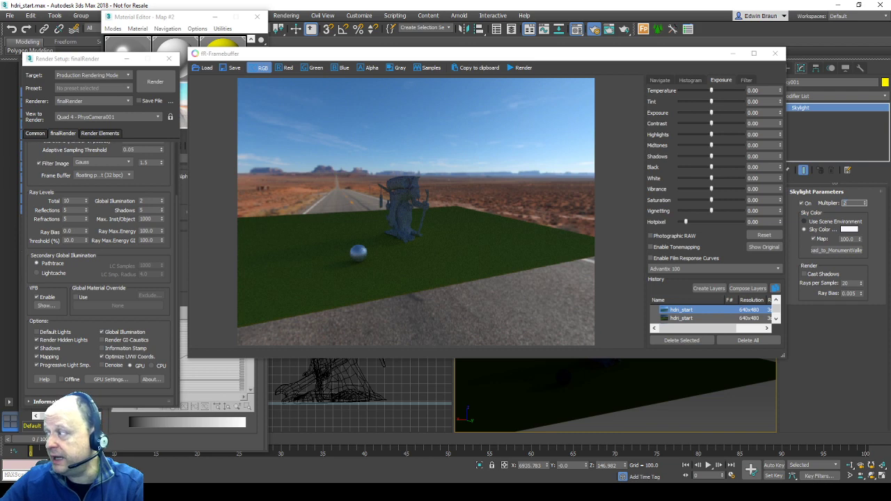
key("Return")
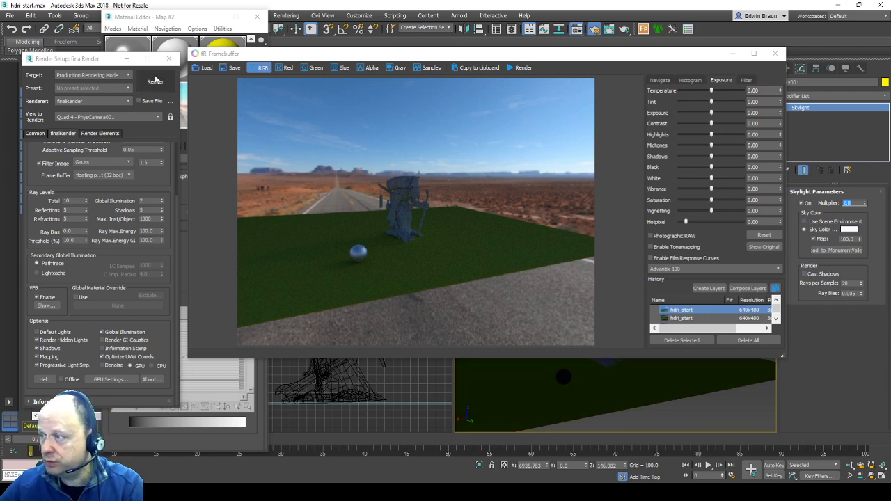
left_click(155, 82)
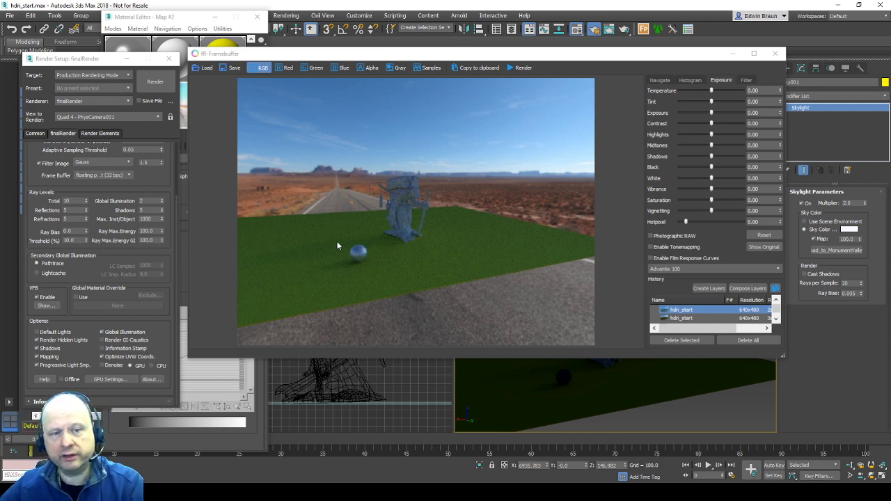
Set the Skylight's multiplier to 10 and re-render the scene with the brightened HDR map
double_click(849, 203)
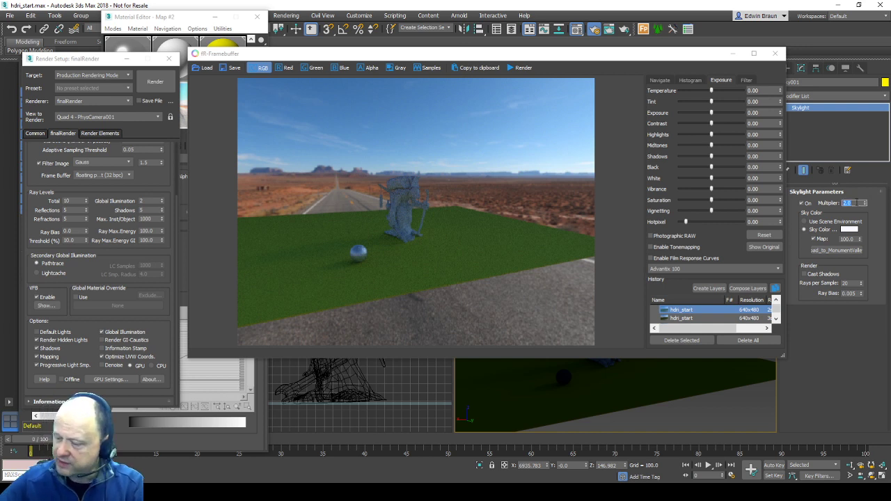
type("10")
key("Return")
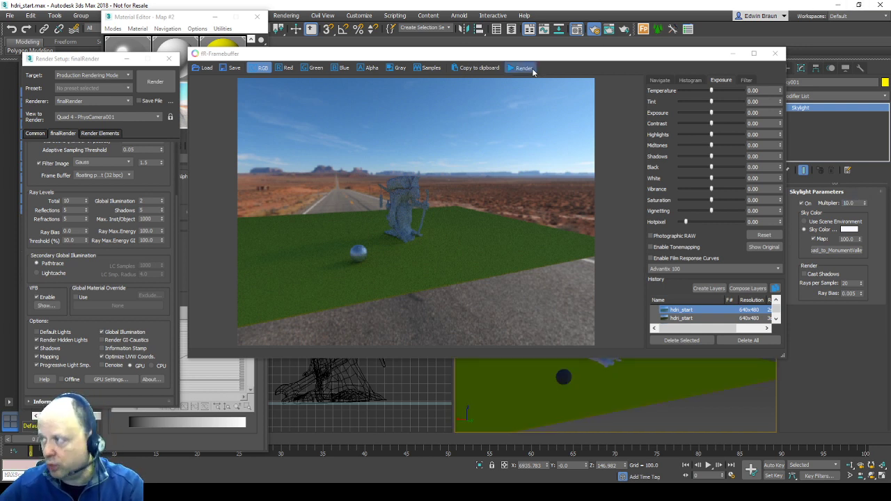
left_click(533, 69)
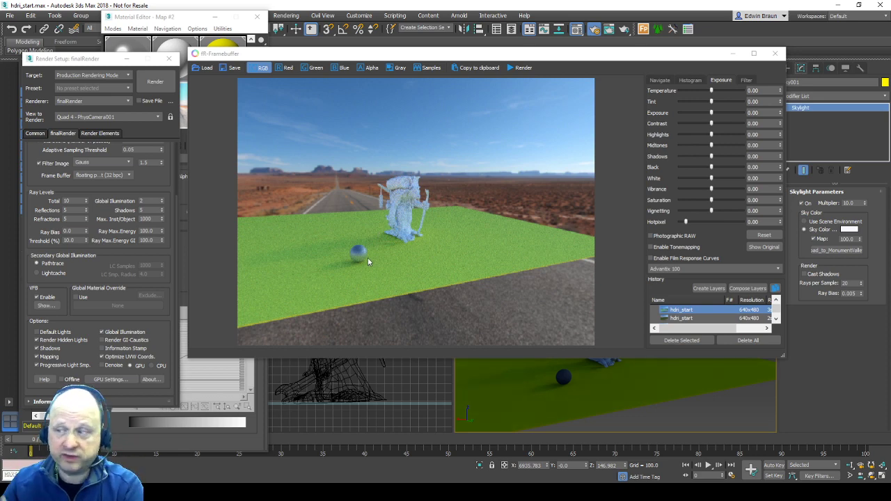
View the full Road_to_MonumentValley_Ref HDR image of Map #2 to examine the sun's position, and close the viewer
left_click(188, 26)
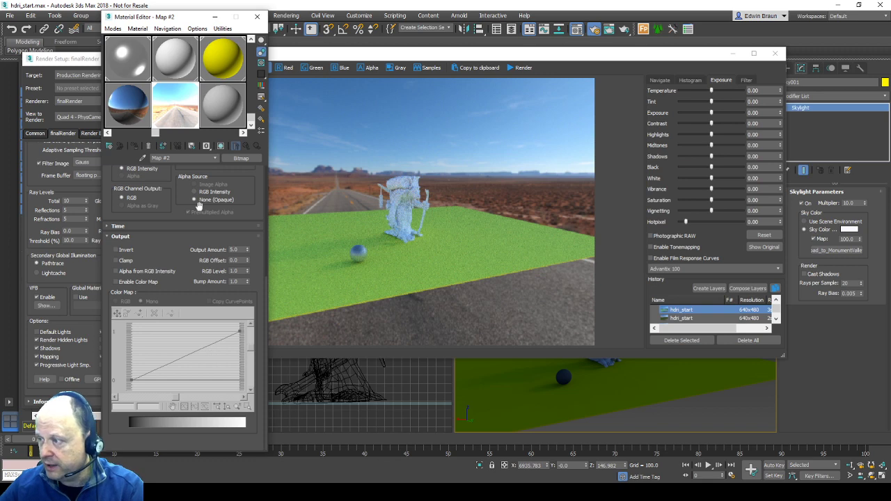
scroll(187, 240, "up", 5)
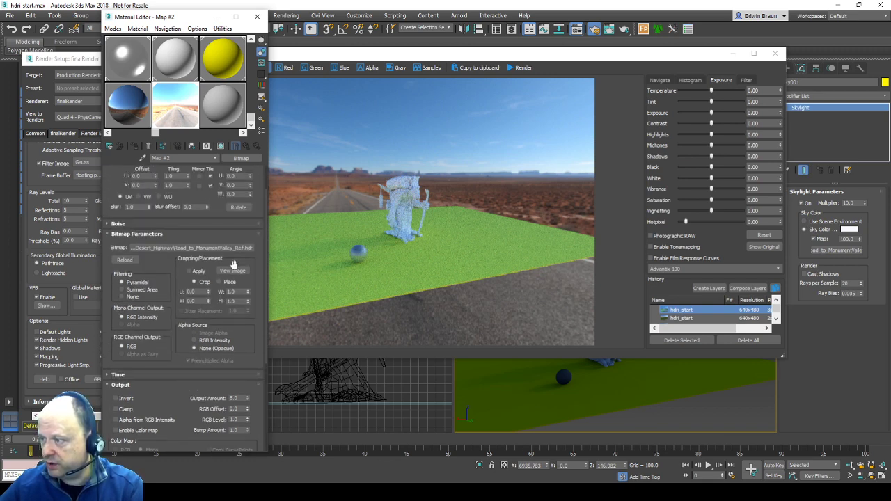
left_click(235, 271)
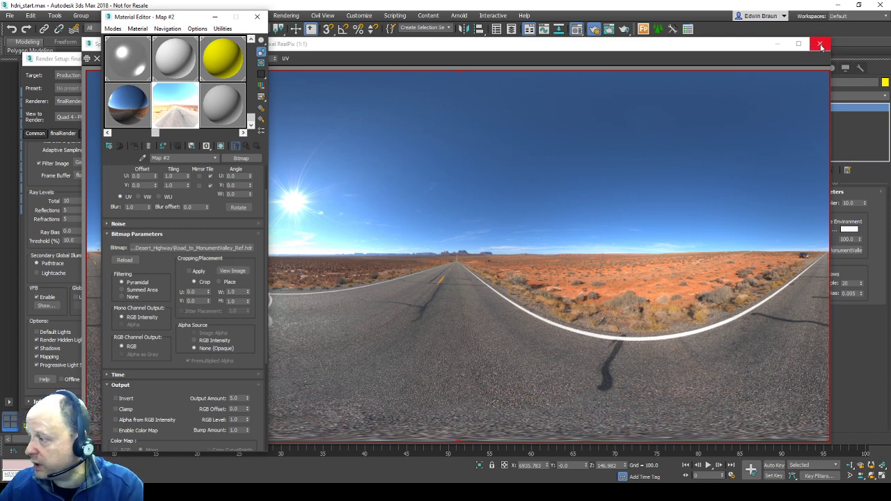
left_click(534, 51)
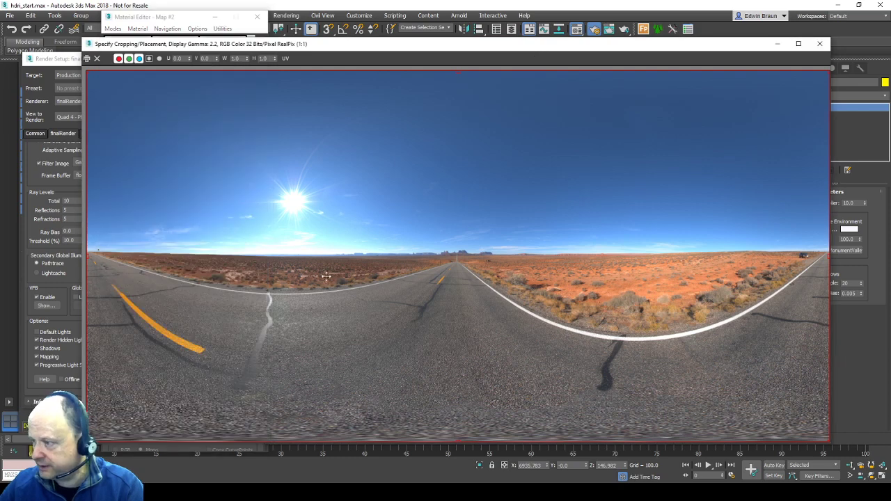
left_click(823, 45)
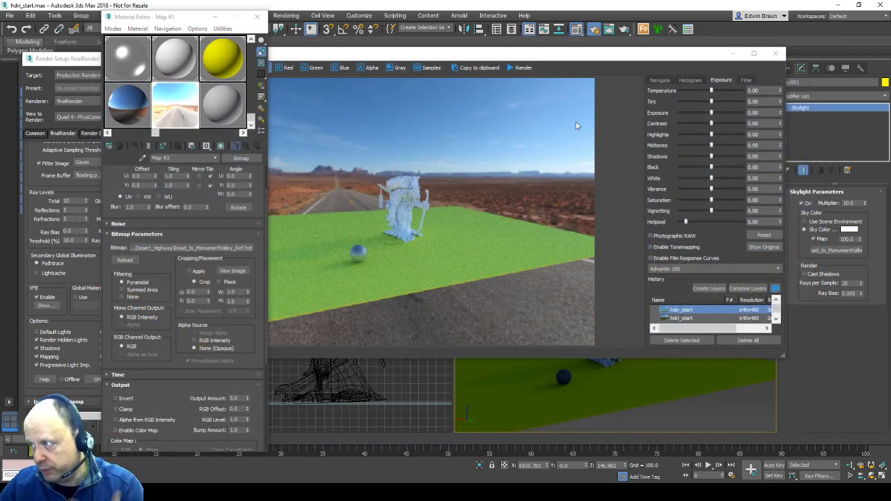
Replace the Map #2 bitmap with a finalRender fR-ColorCorrect map, keeping the old map as a sub-map
left_click(386, 60)
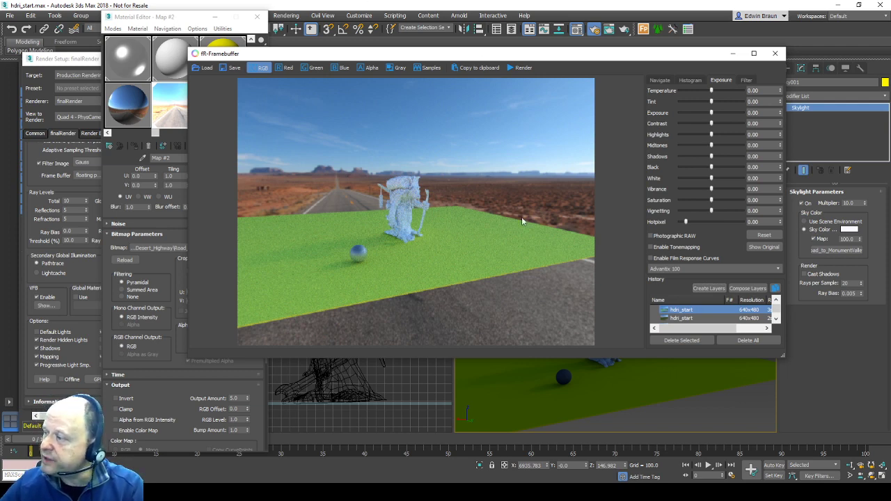
left_click(775, 53)
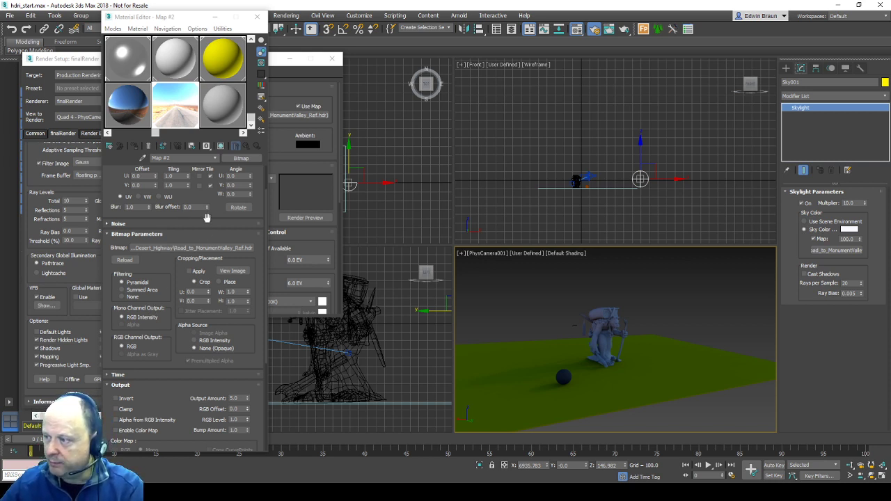
scroll(206, 218, "up", 3)
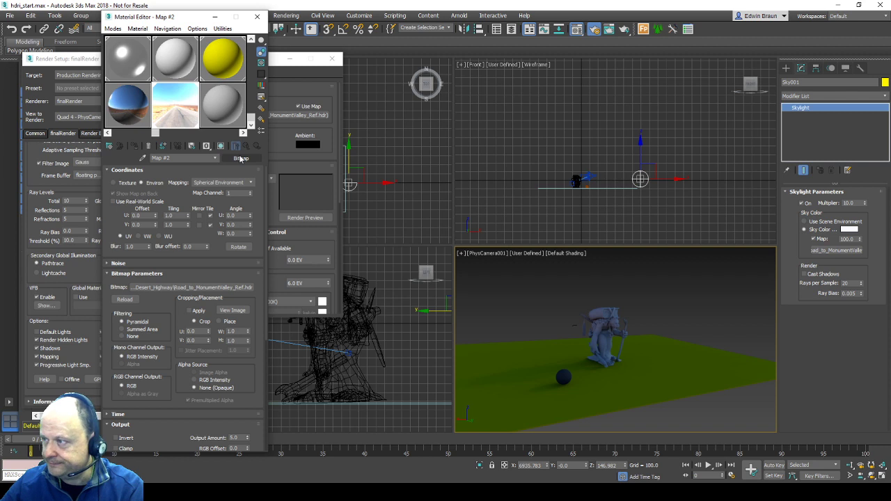
left_click(241, 159)
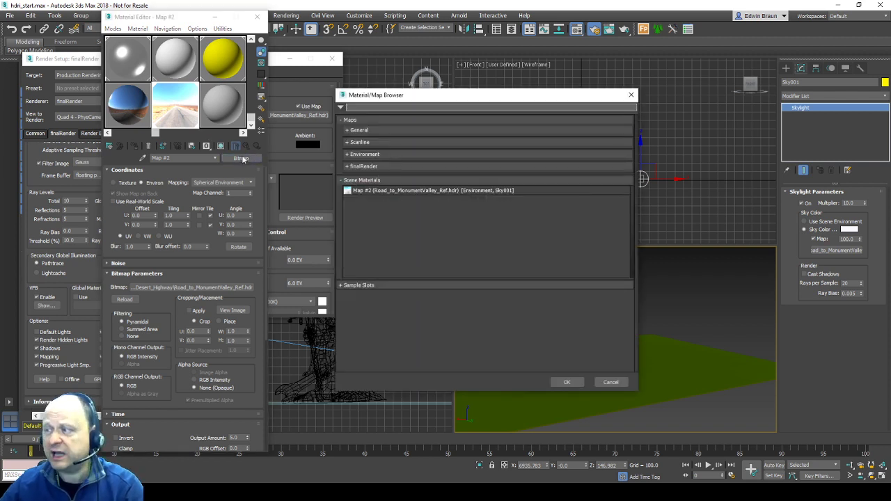
left_click(353, 167)
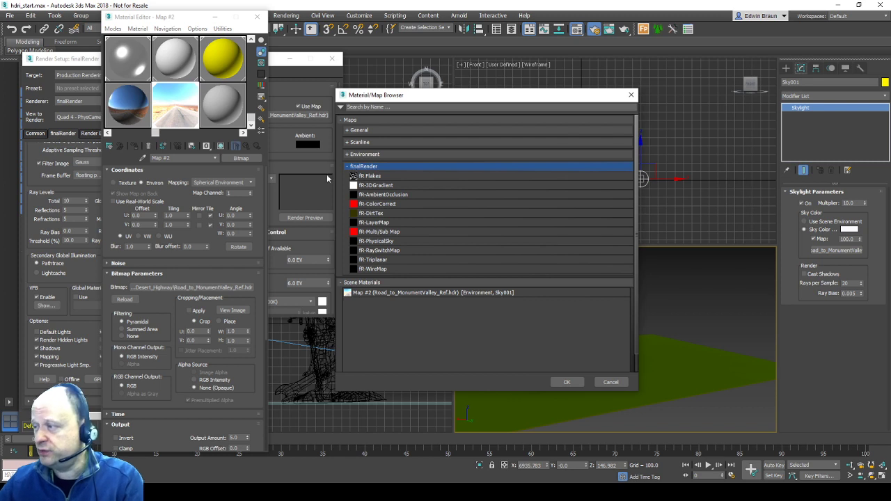
left_click(401, 205)
double_click(401, 205)
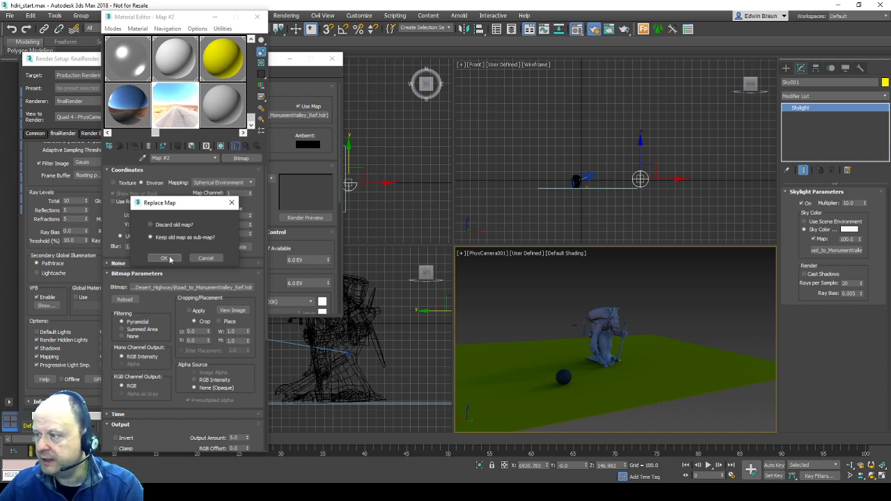
left_click(165, 258)
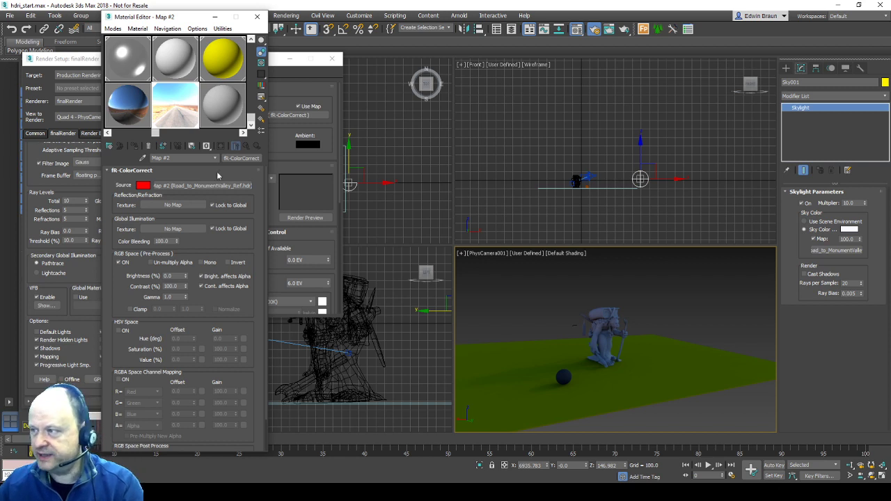
Set the fR-ColorCorrect gamma to 0.5 while checking an enlarged preview of Map #2, and render the camera view
double_click(177, 102)
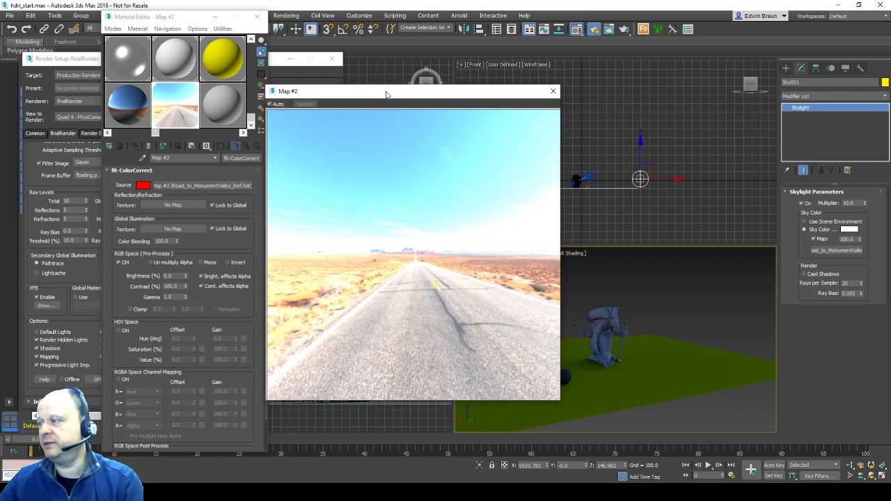
left_click_drag(388, 93, 399, 50)
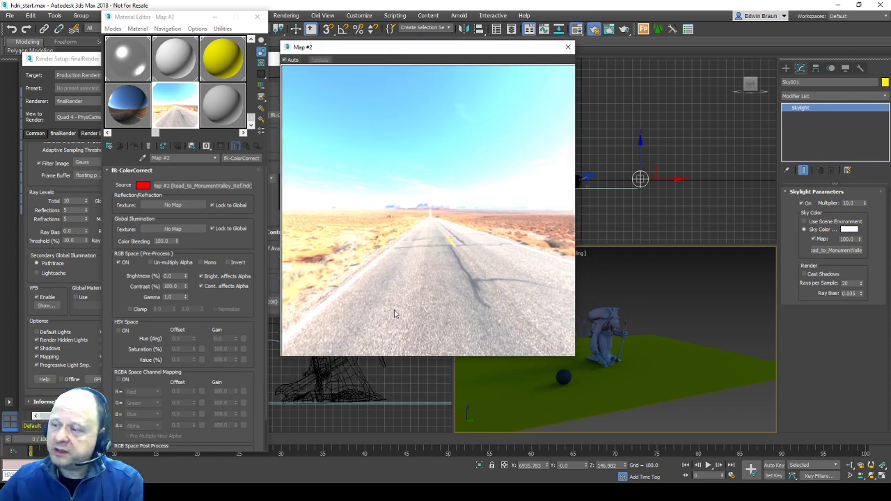
double_click(176, 297)
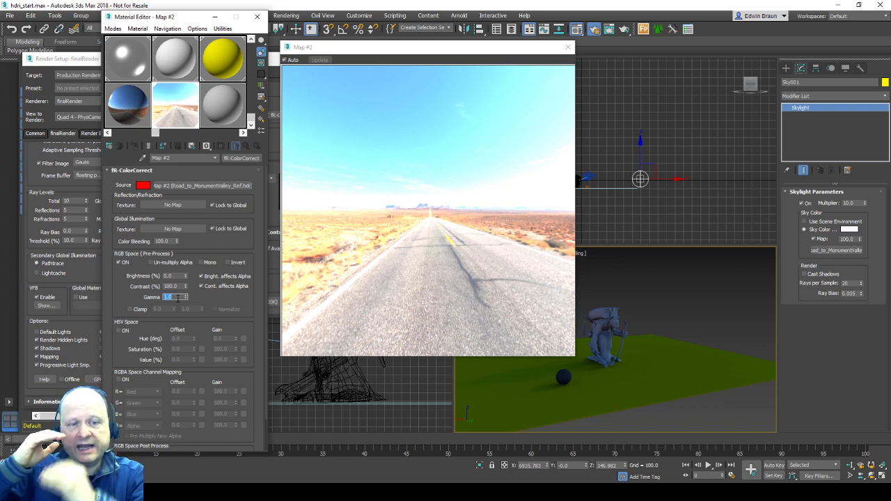
type("0.")
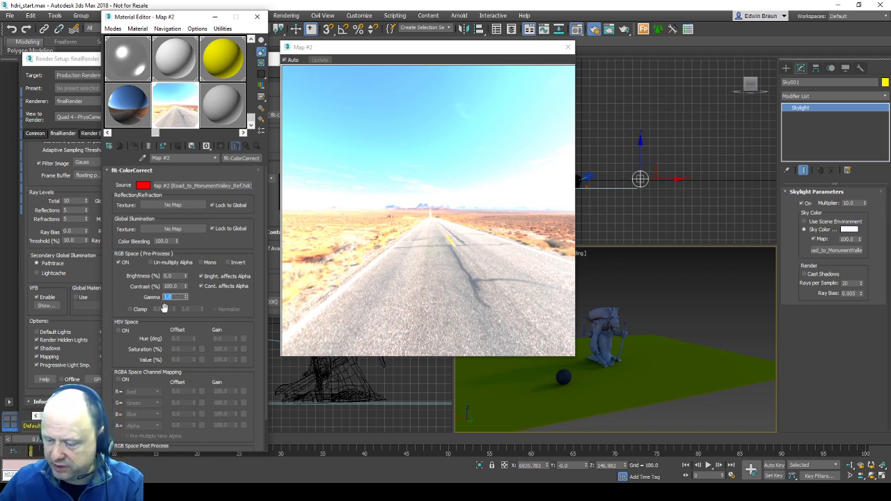
type("5")
key("Return")
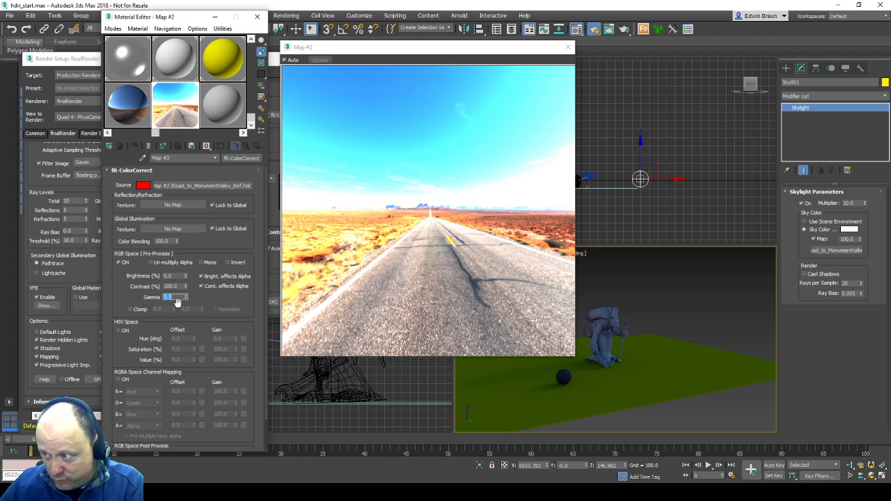
left_click(568, 48)
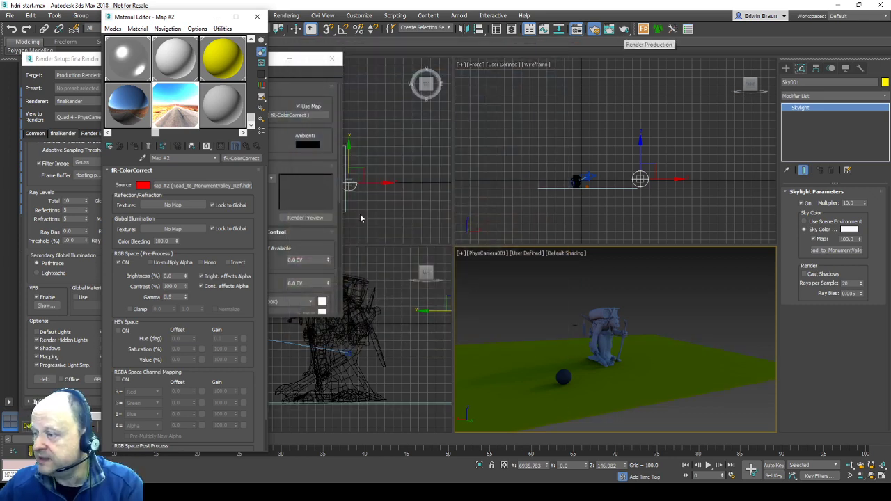
left_click(624, 29)
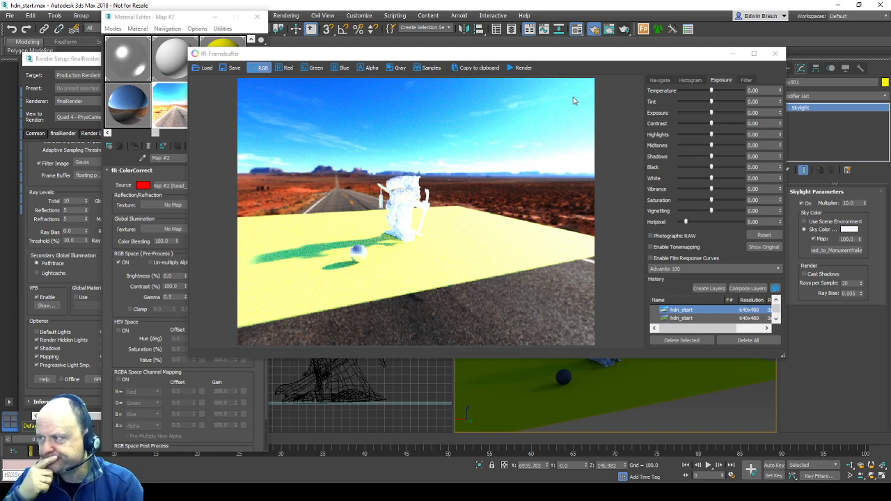
Set the Skylight's multiplier to 2 and re-render the scene with the gamma-corrected map
double_click(860, 203)
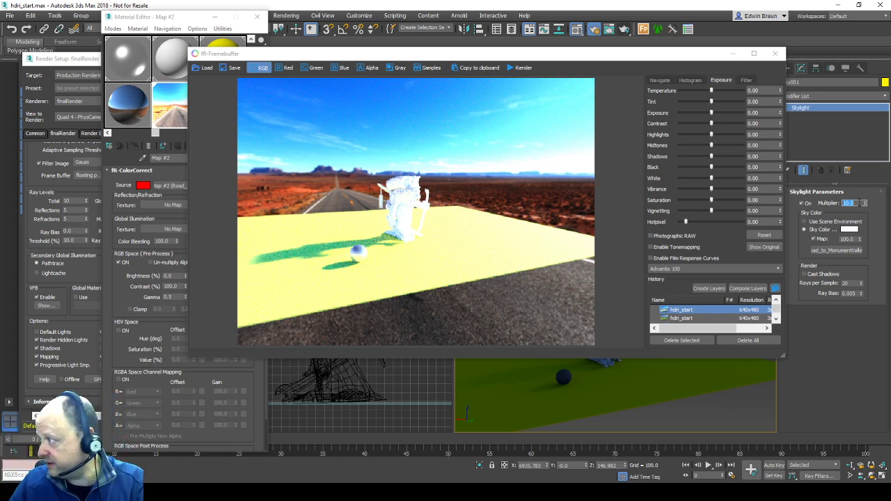
type("2")
key("Return")
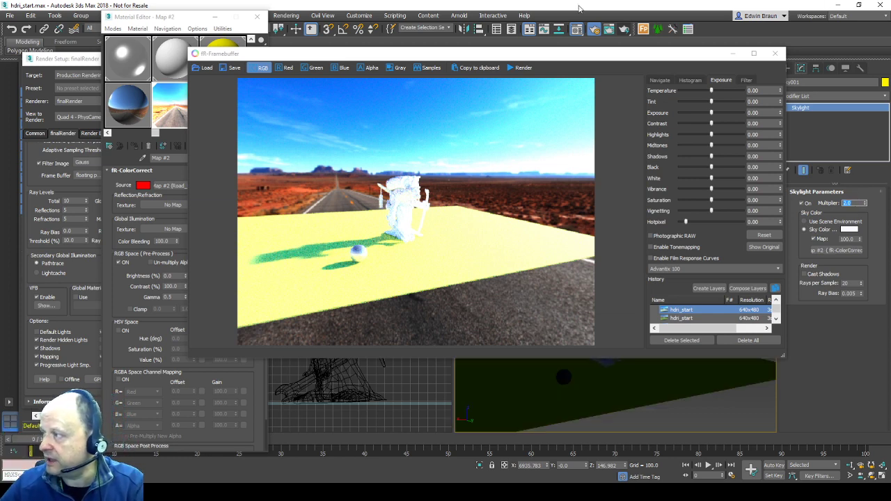
left_click(518, 69)
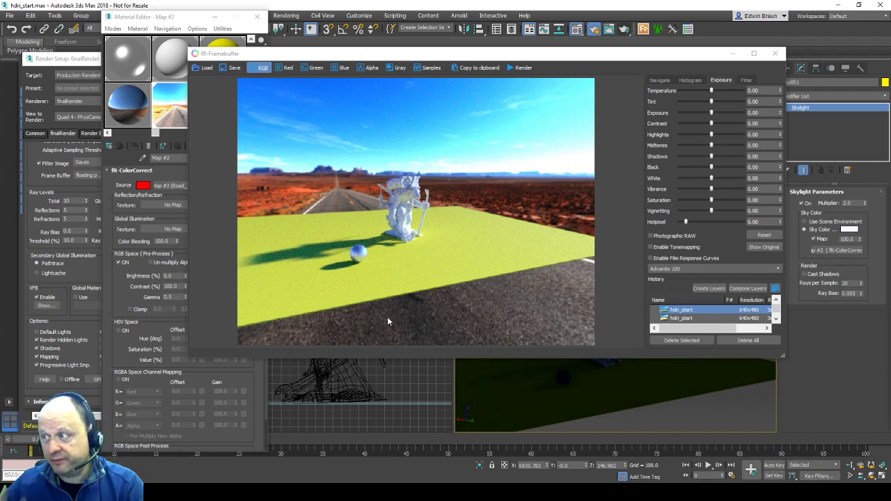
View the full HDR image of the color-corrected map's source bitmap to compare the sun's position with the rendered shadows
left_click_drag(179, 19, 138, 27)
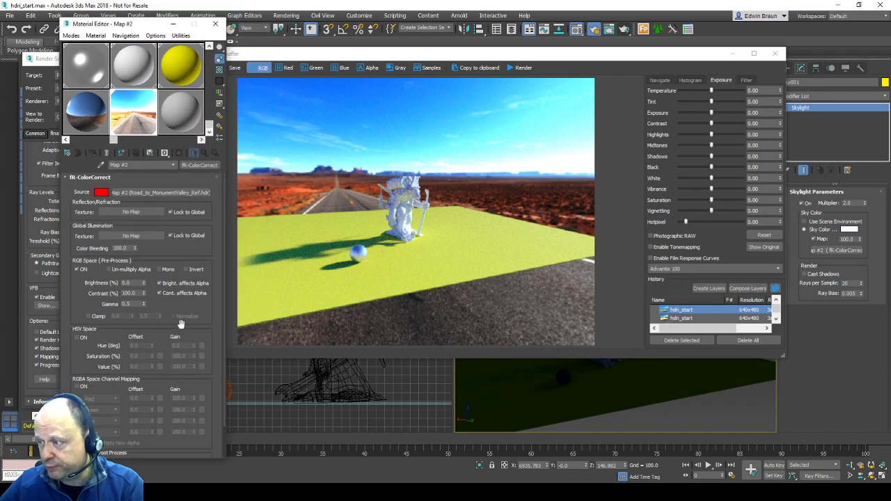
left_click(174, 193)
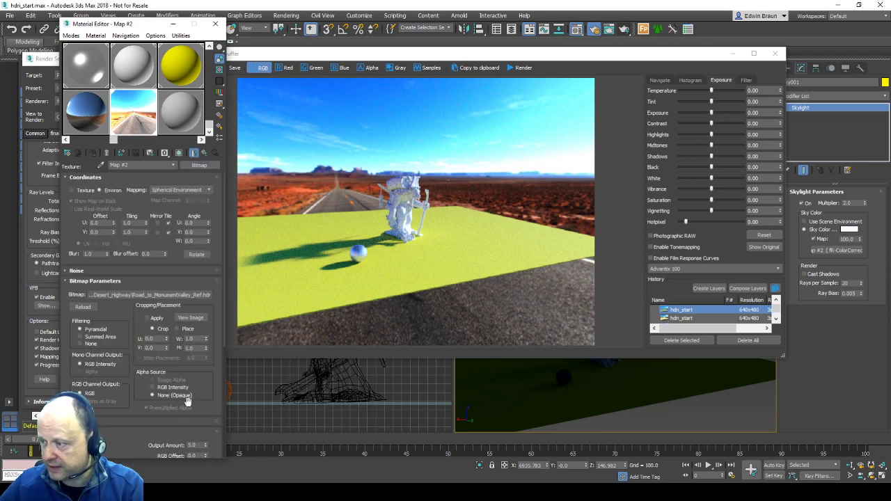
left_click(197, 317)
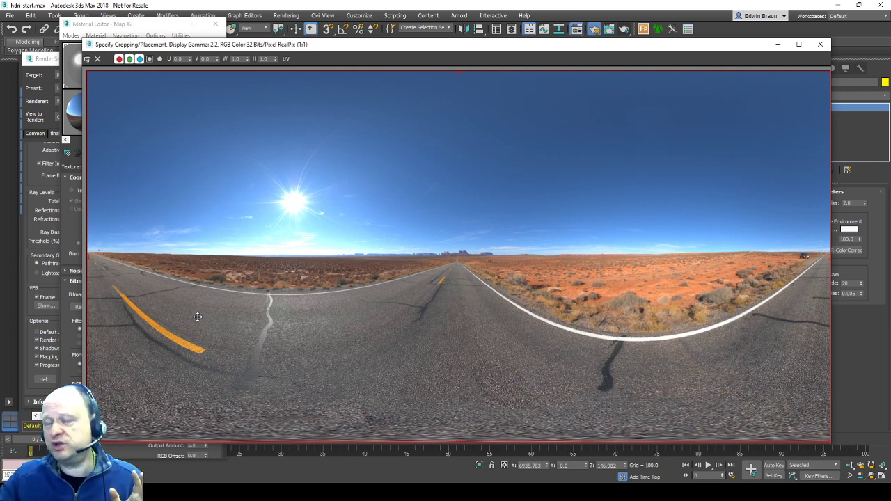
left_click(821, 44)
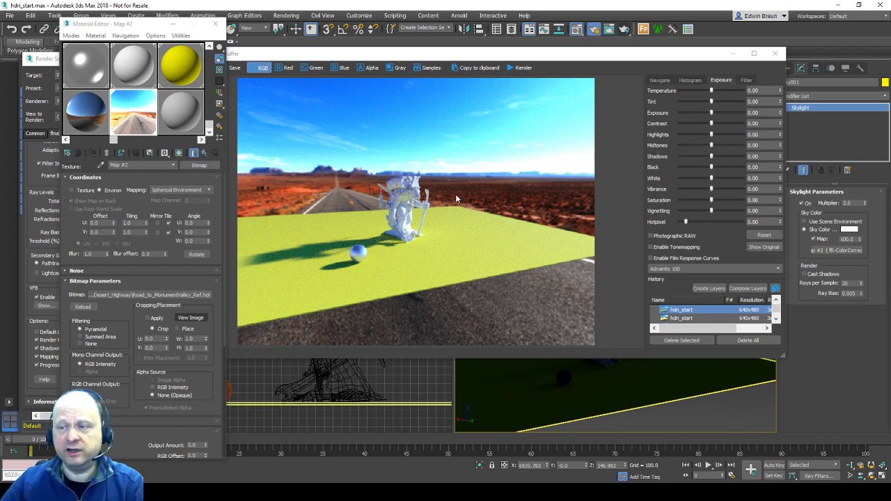
Change the yellow ground material 14 - Default to fR-MatteShadowReflection and render the camera view
left_click(185, 60)
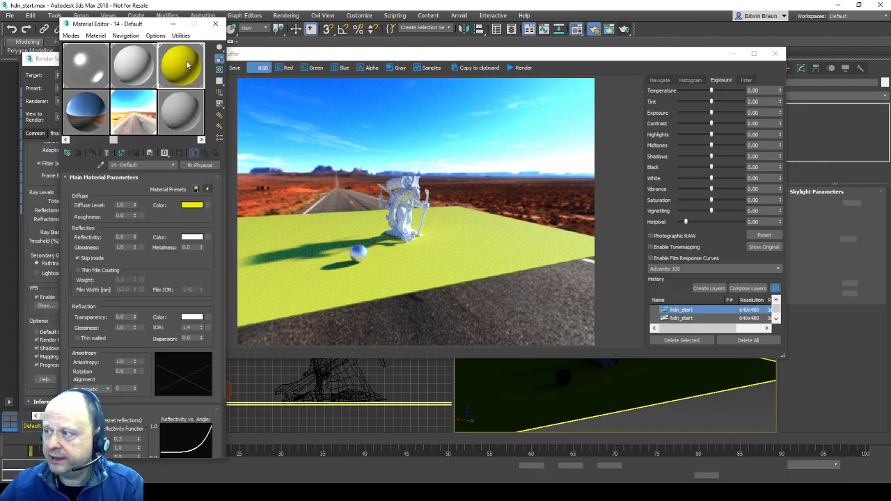
left_click(775, 53)
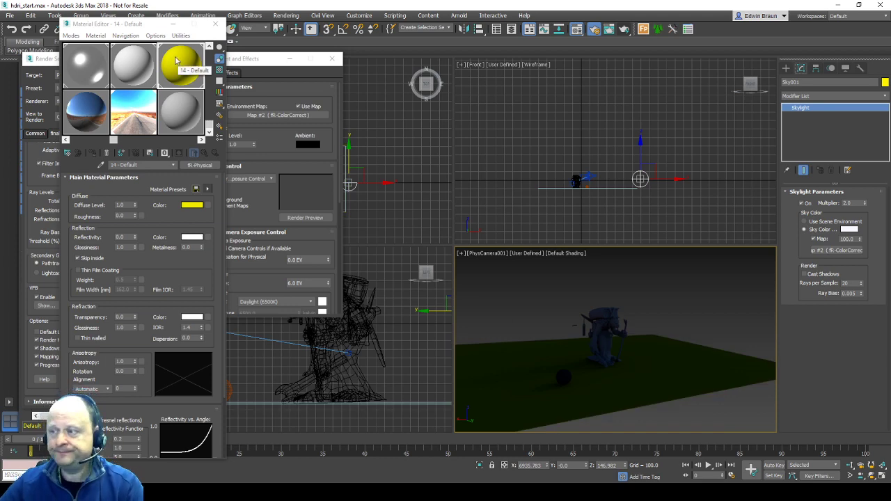
left_click(211, 167)
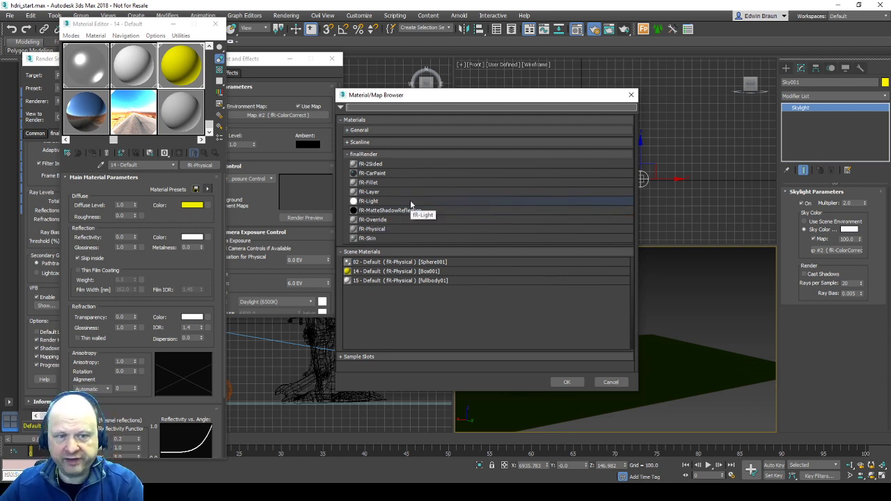
double_click(424, 211)
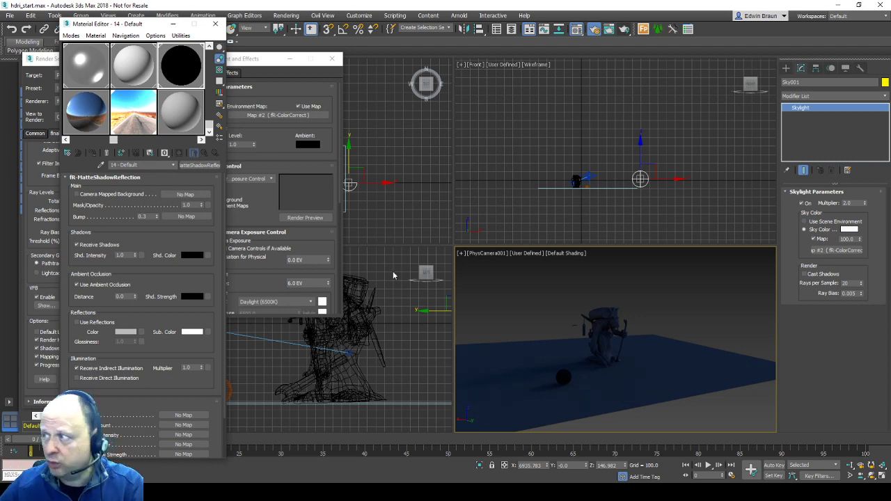
left_click(624, 30)
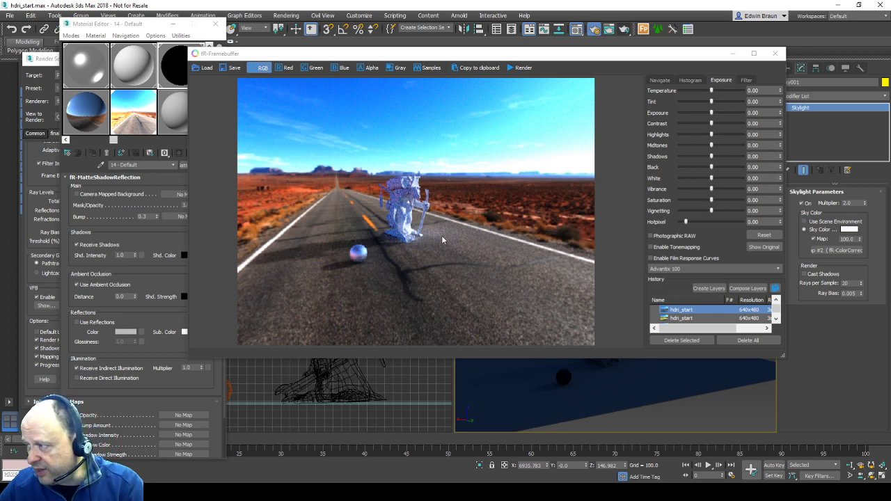
Set the matte material's indirect illumination multiplier to 0.5 and re-render the scene
left_click_drag(423, 54, 462, 43)
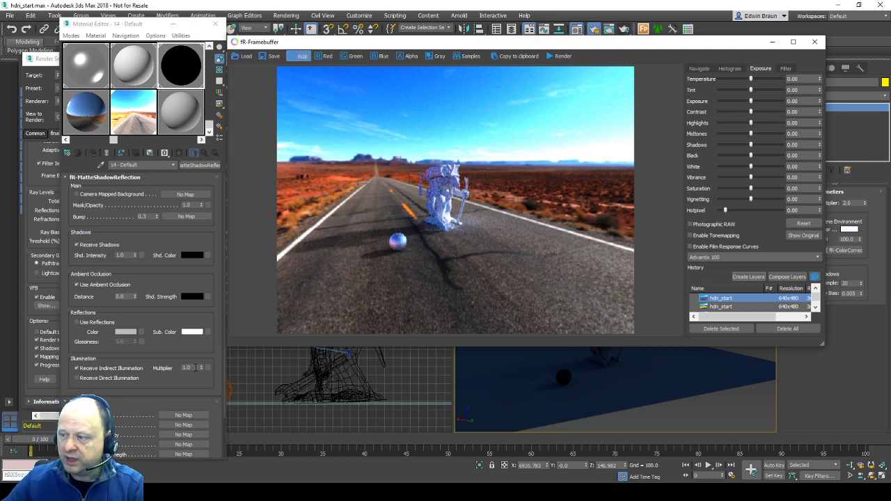
double_click(187, 368)
type("0.5")
key("Return")
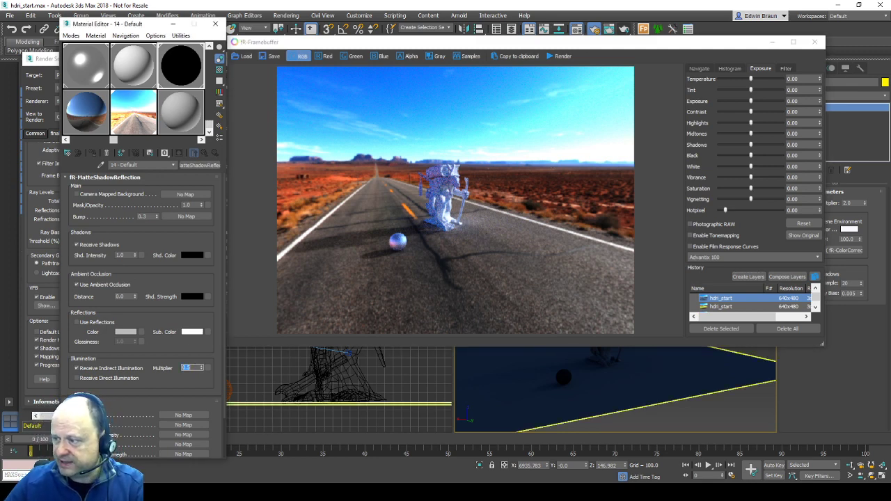
left_click(594, 29)
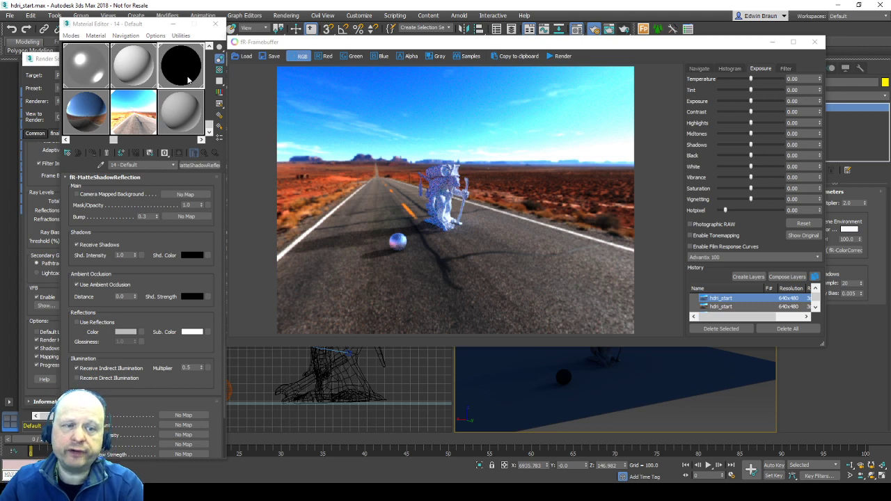
Close the frame buffer and delete the Skylight from the scene
left_click(814, 44)
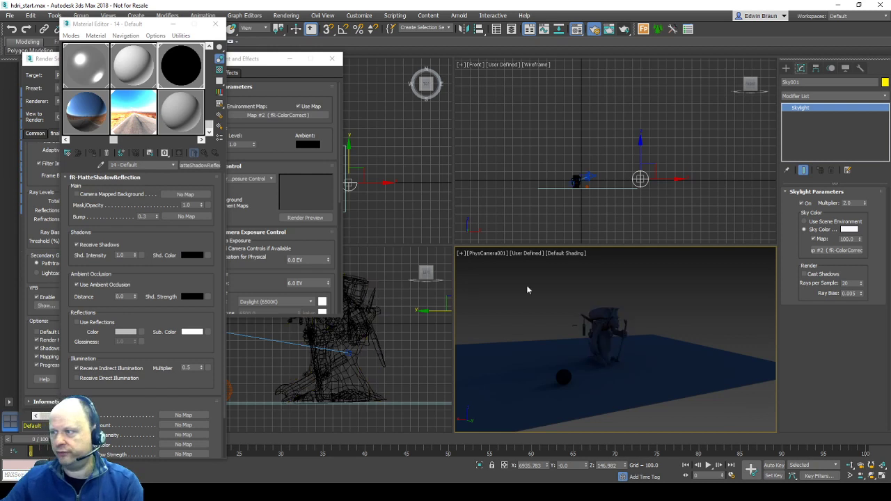
left_click(694, 187)
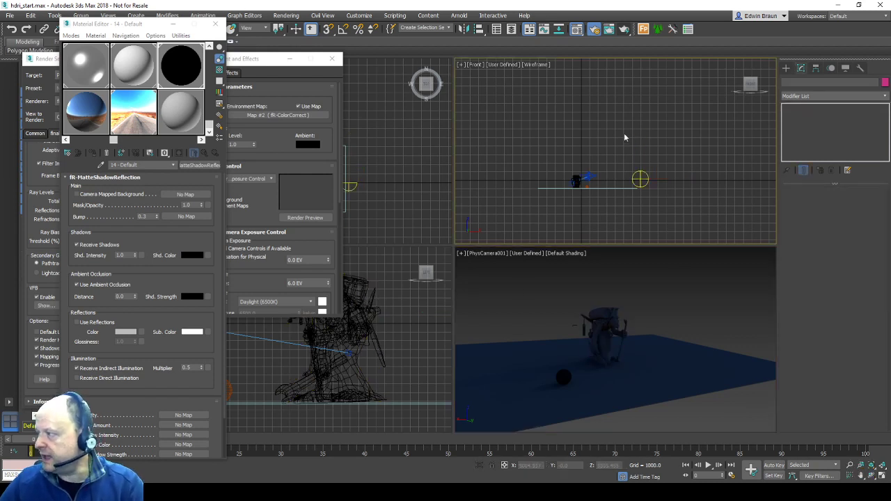
left_click_drag(623, 132, 663, 182)
left_click(641, 180)
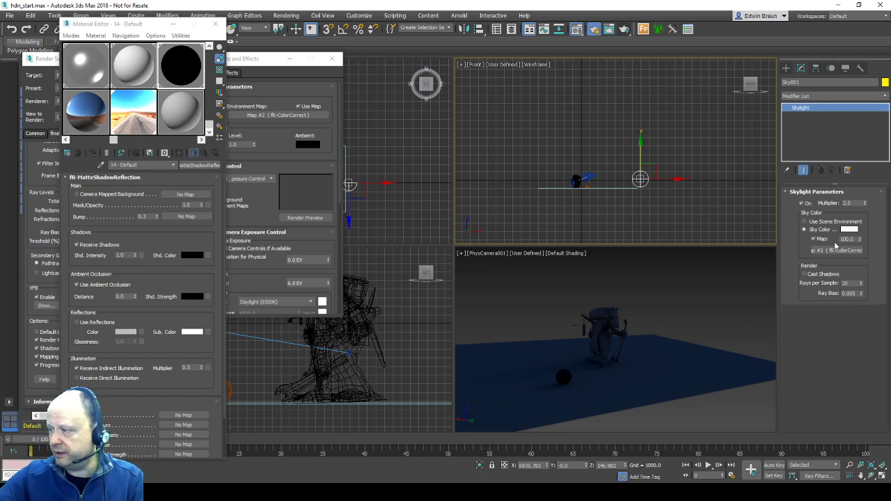
key("Delete")
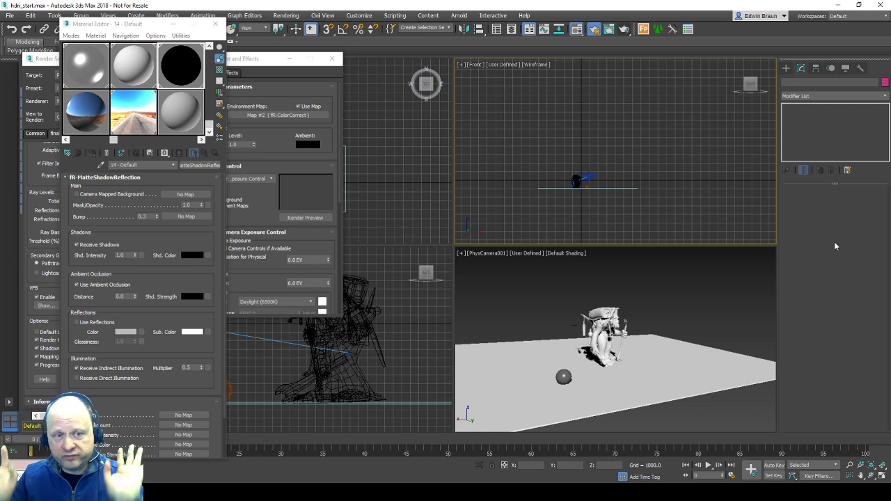
Bring up the scene's Environment settings and place their window clear of the Material Editor
left_click(289, 16)
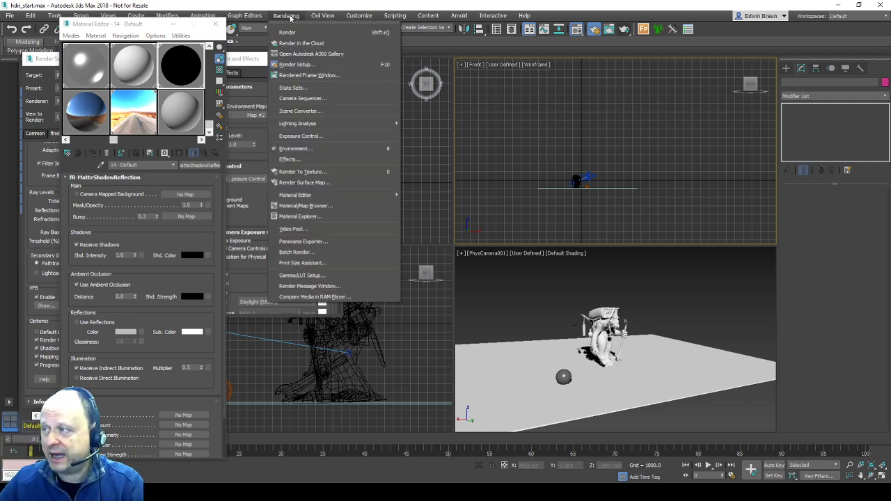
left_click(313, 151)
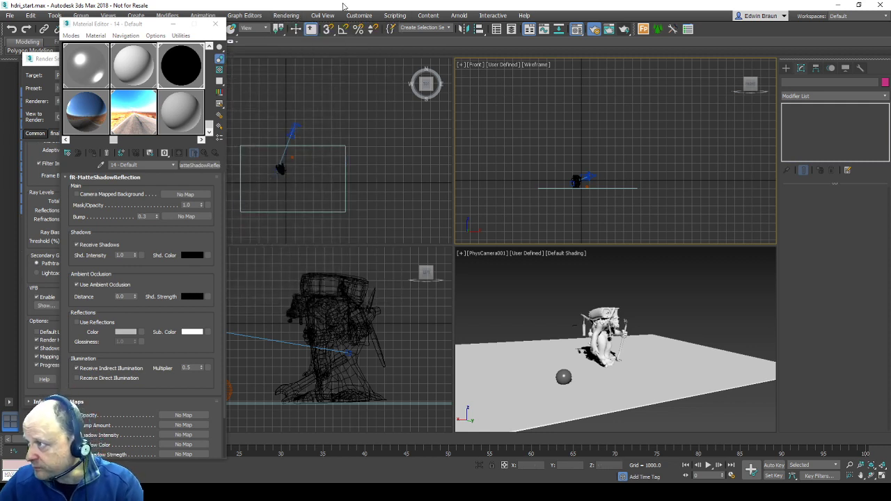
left_click(291, 15)
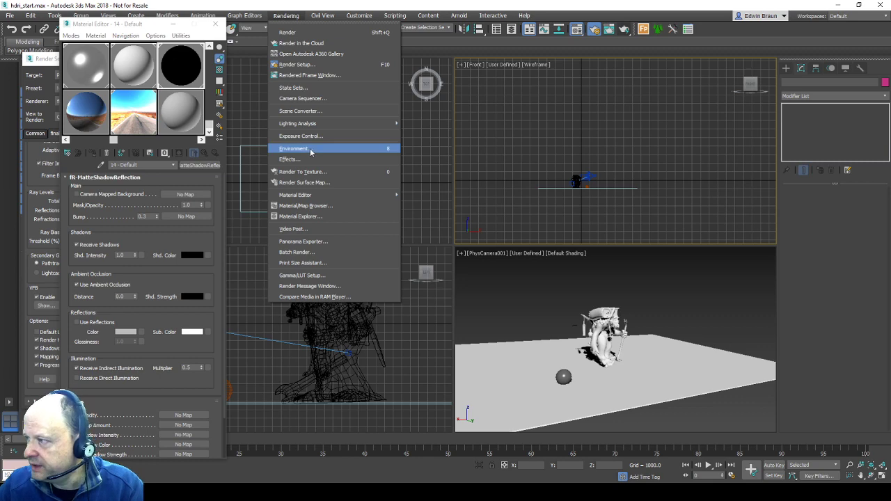
left_click(311, 152)
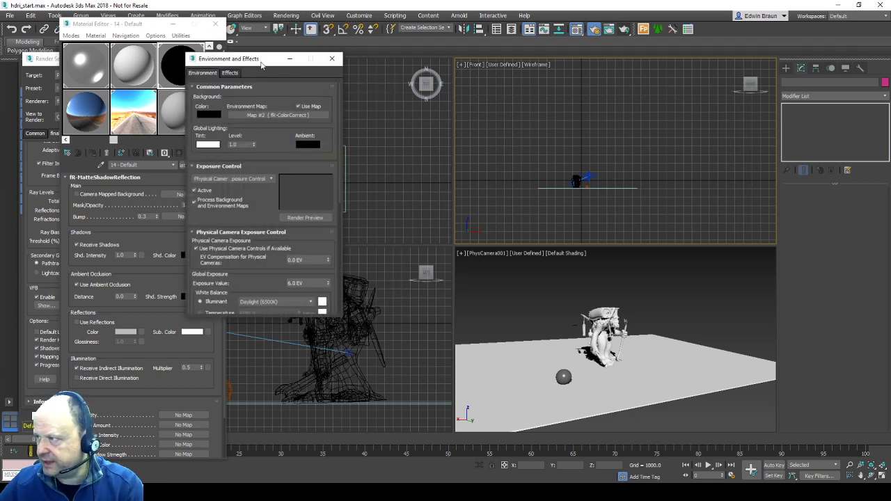
left_click_drag(261, 64, 339, 47)
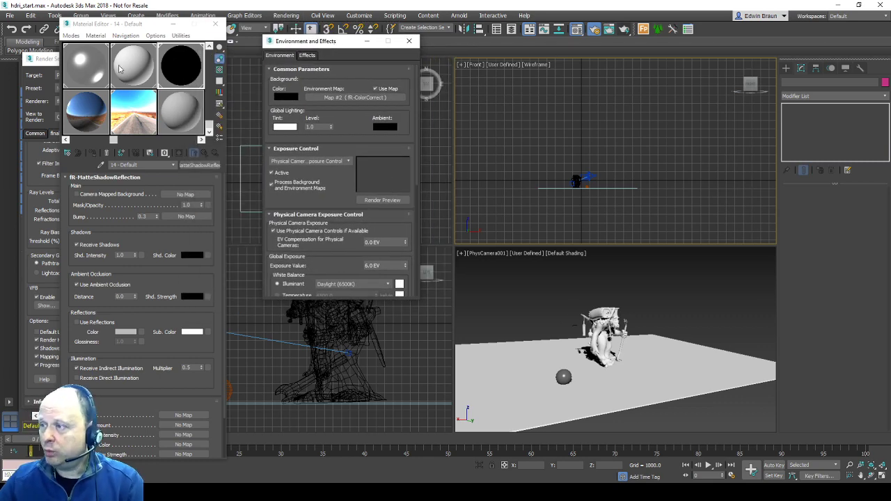
Assign an fR-RaySwitchMap to the diffuse color of material 22 - Default and use that map as the scene's environment map
left_click(186, 107)
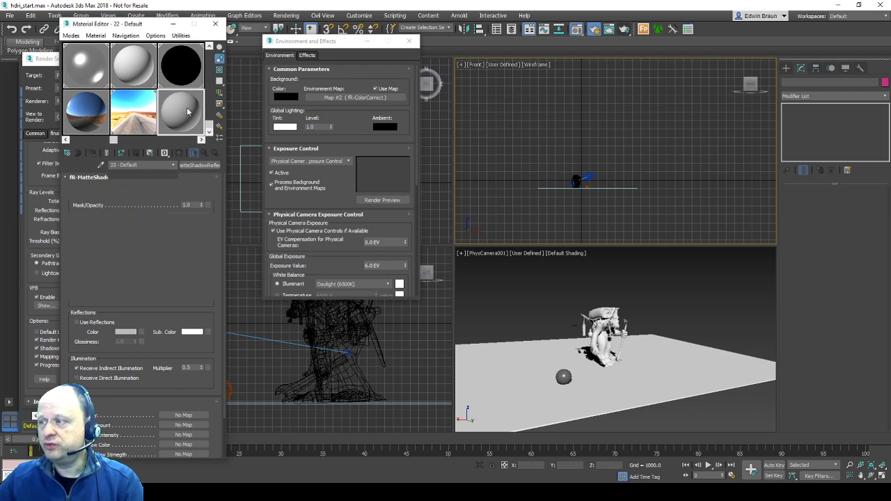
left_click(197, 166)
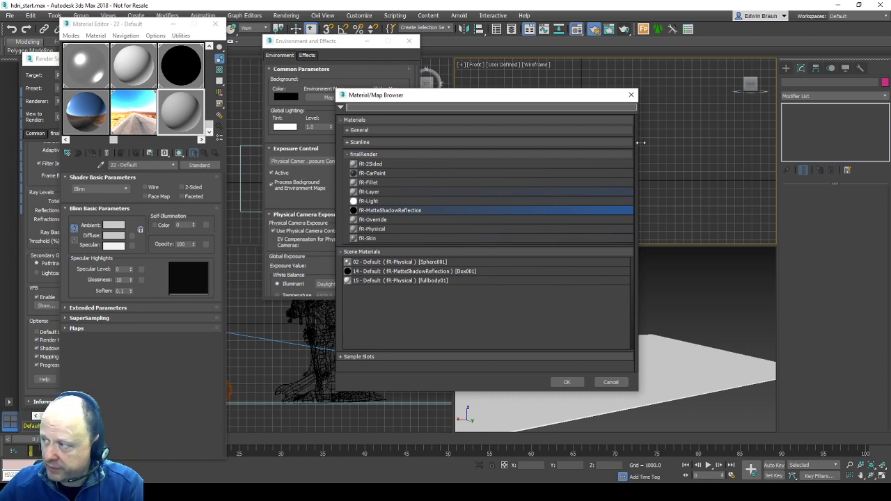
left_click(631, 95)
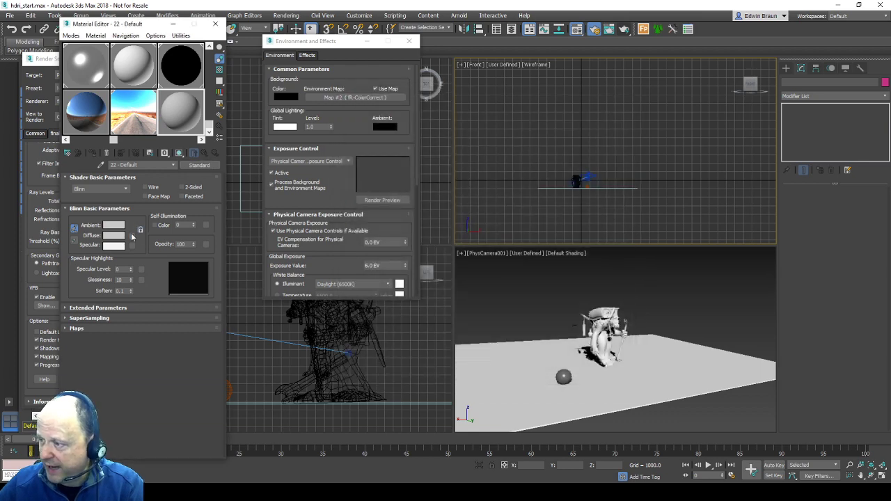
left_click(132, 236)
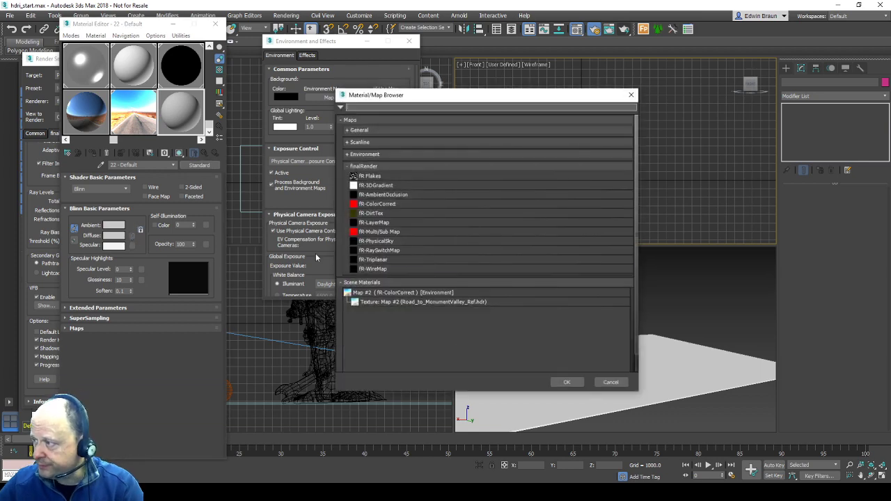
left_click(398, 252)
double_click(399, 252)
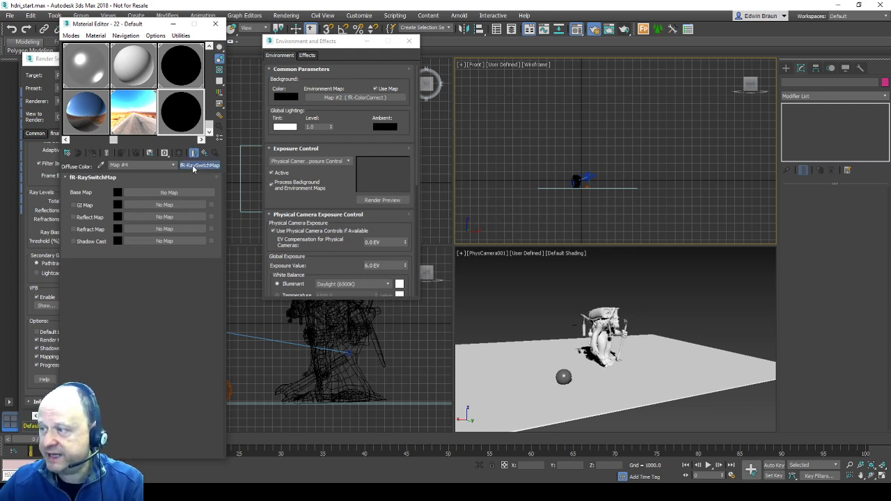
left_click_drag(374, 99, 375, 100)
left_click(321, 200)
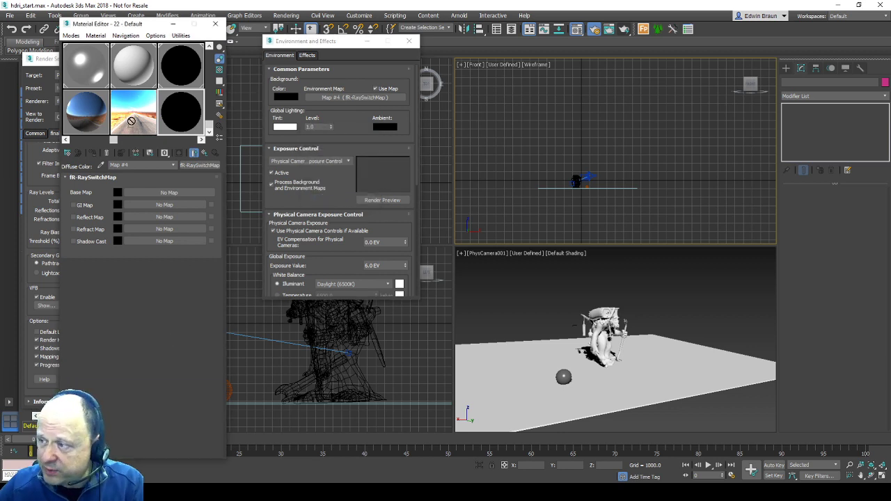
Instance the fR-ColorCorrect HDR map into the ray switch map's Base, GI, Reflect and Refract slots
left_click_drag(131, 118, 160, 195)
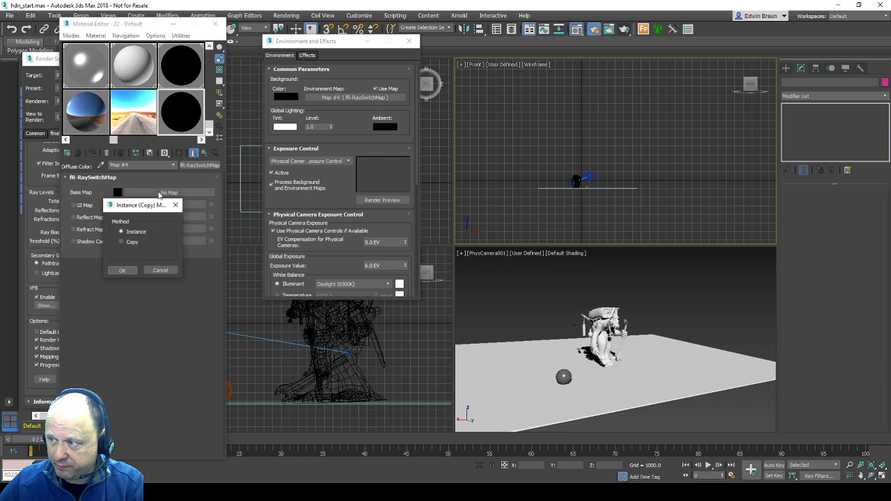
left_click(123, 271)
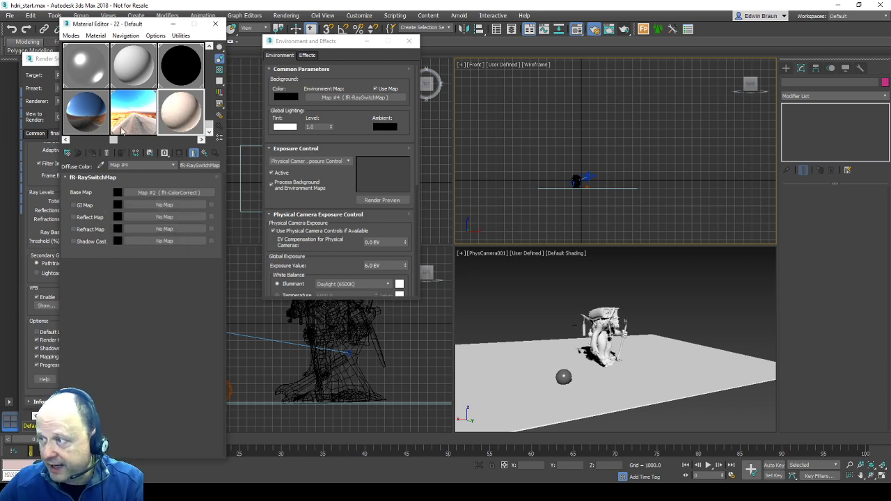
left_click_drag(154, 205, 157, 213)
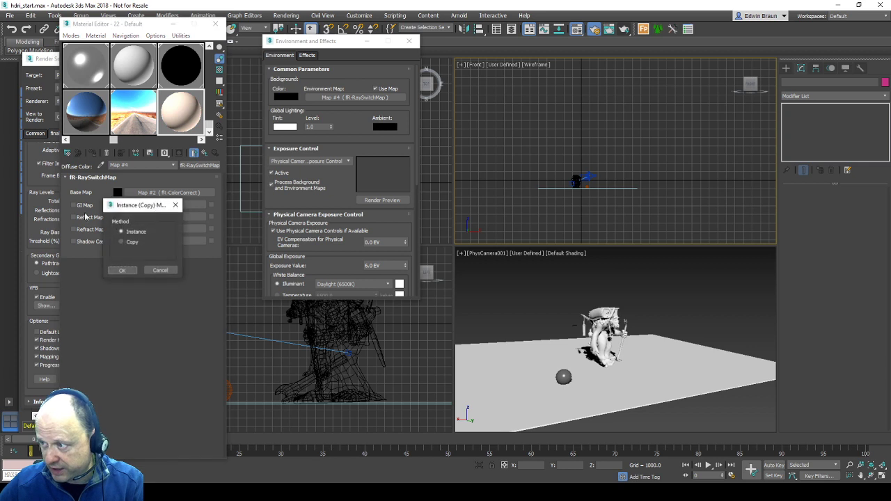
left_click(122, 270)
left_click_drag(133, 112, 148, 216)
left_click(122, 272)
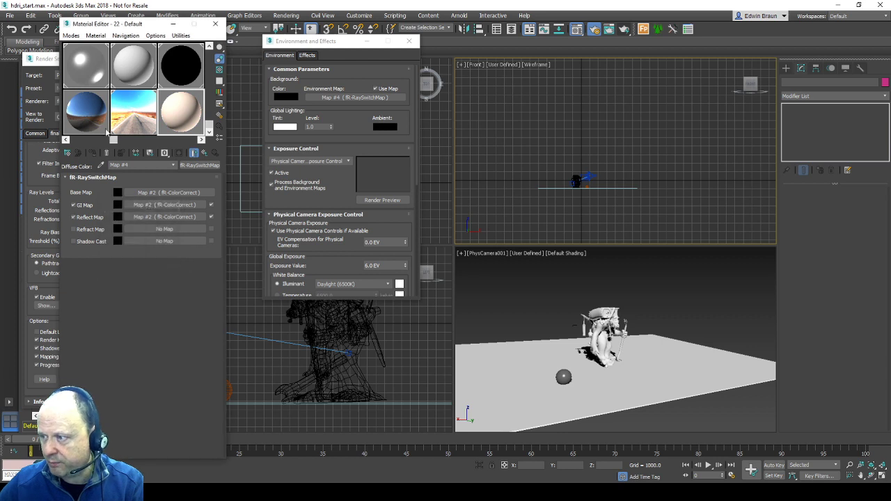
left_click_drag(133, 114, 147, 228)
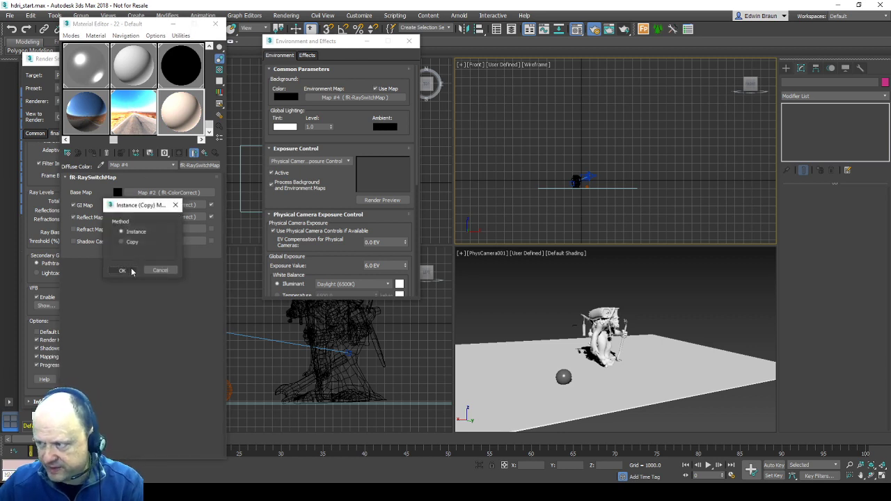
left_click(120, 269)
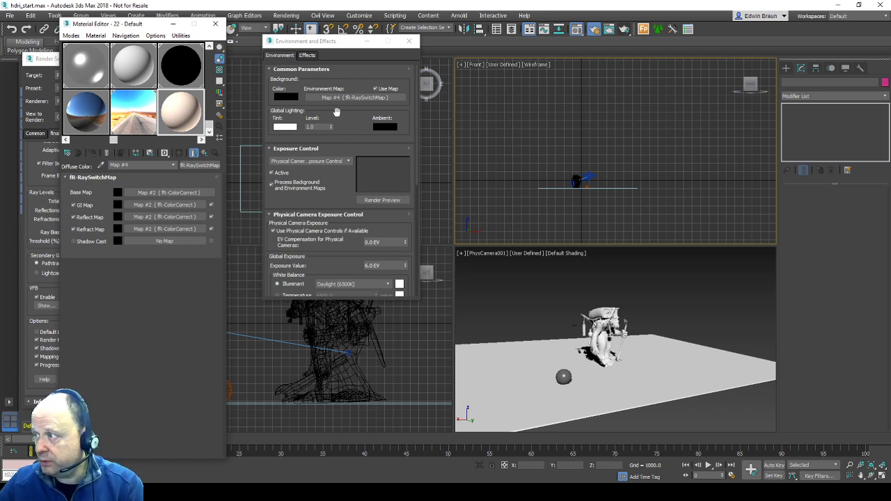
Render the PhysCamera001 view with the ray switch environment and close the frame buffer
left_click(572, 315)
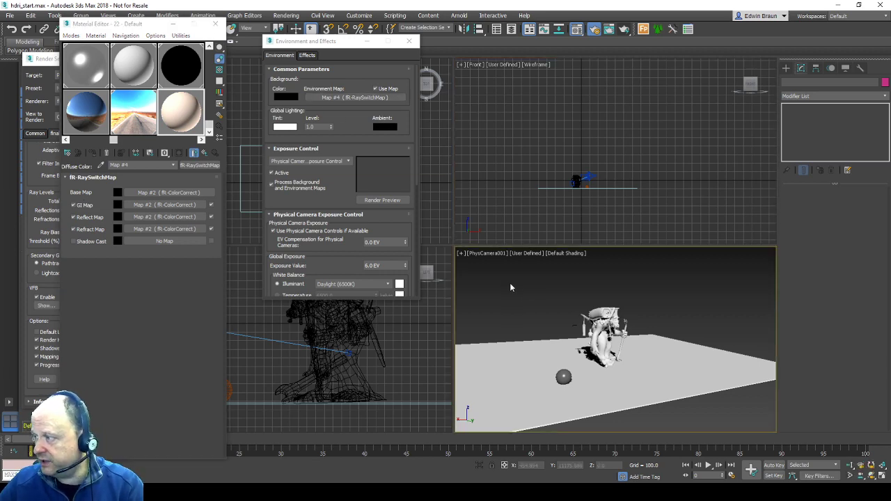
left_click(624, 28)
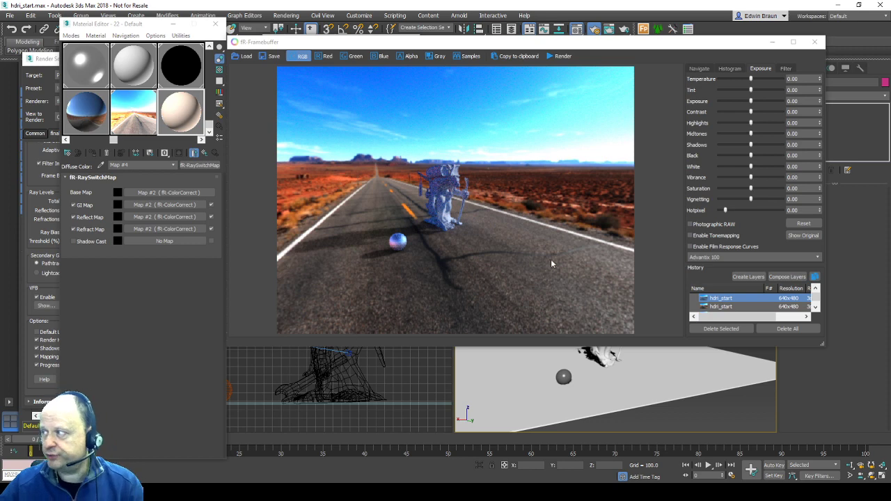
left_click(815, 42)
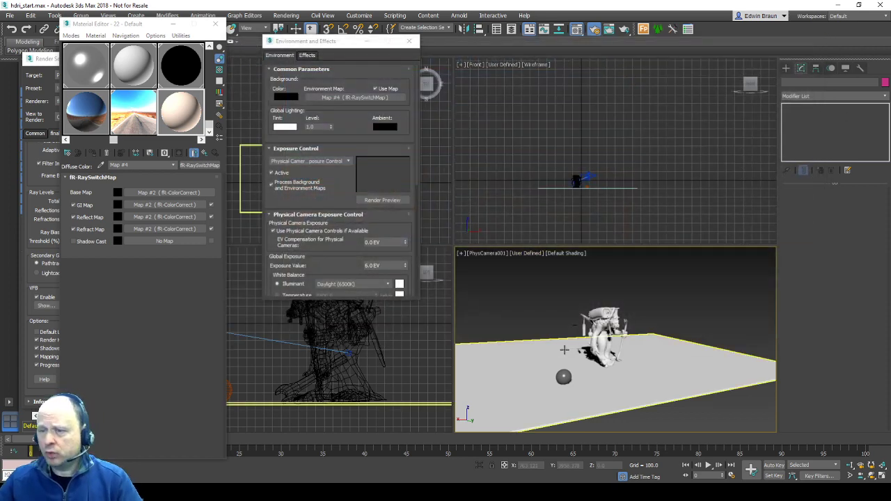